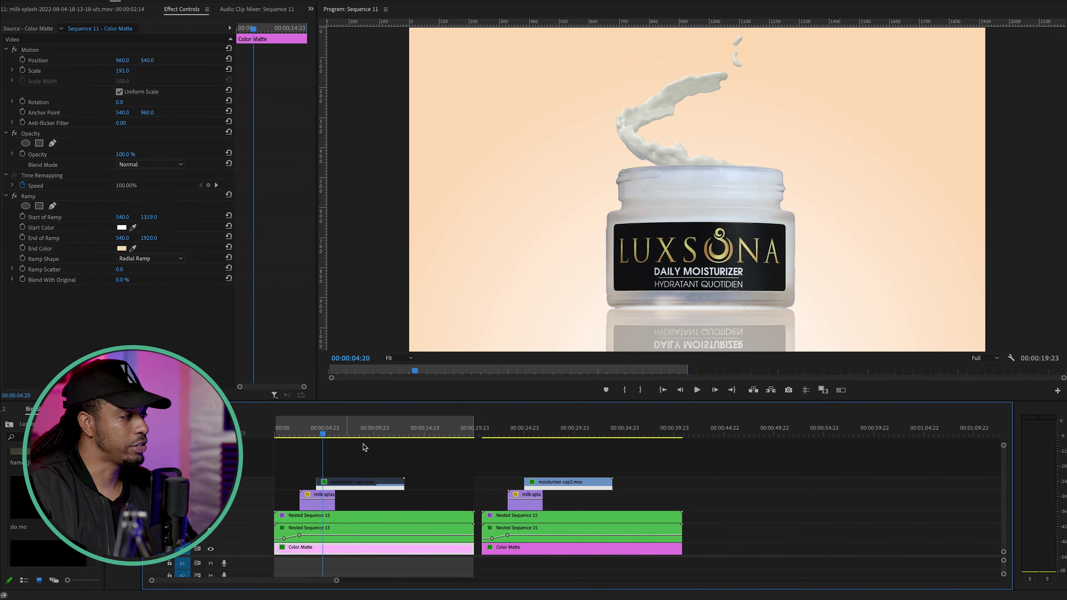
Step: Open the milk splash clip from the timeline in the source monitor and scrub through its footage
double_click(311, 502)
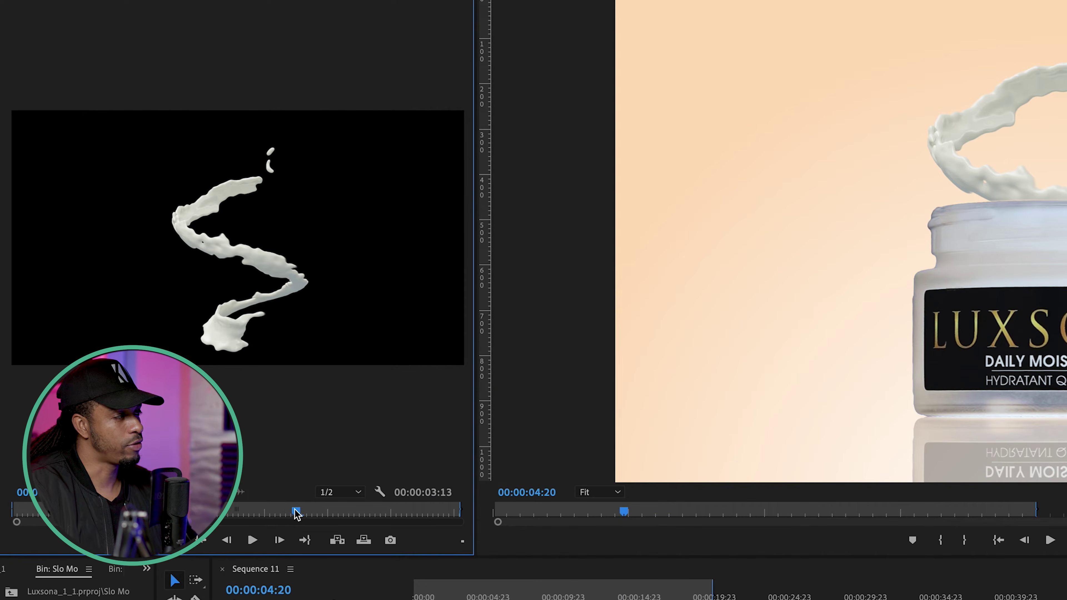
left_click(206, 382)
left_click_drag(296, 514, 105, 518)
left_click_drag(487, 598, 493, 598)
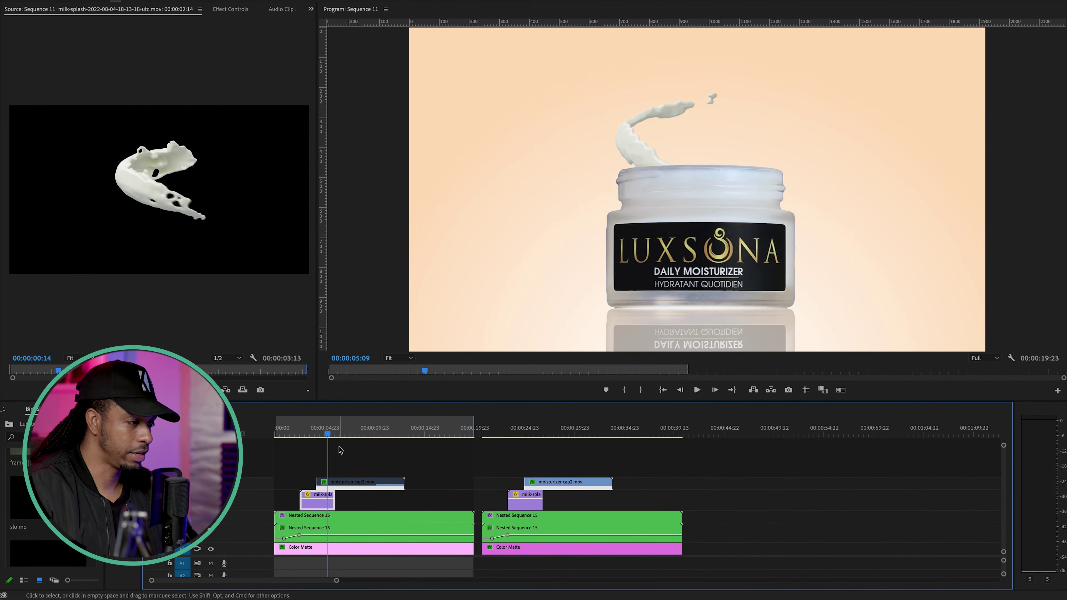
Step: Delete the moisturizer cap clip and the milk splash clip from the second copy of the composition in the timeline
left_click_drag(326, 437, 529, 443)
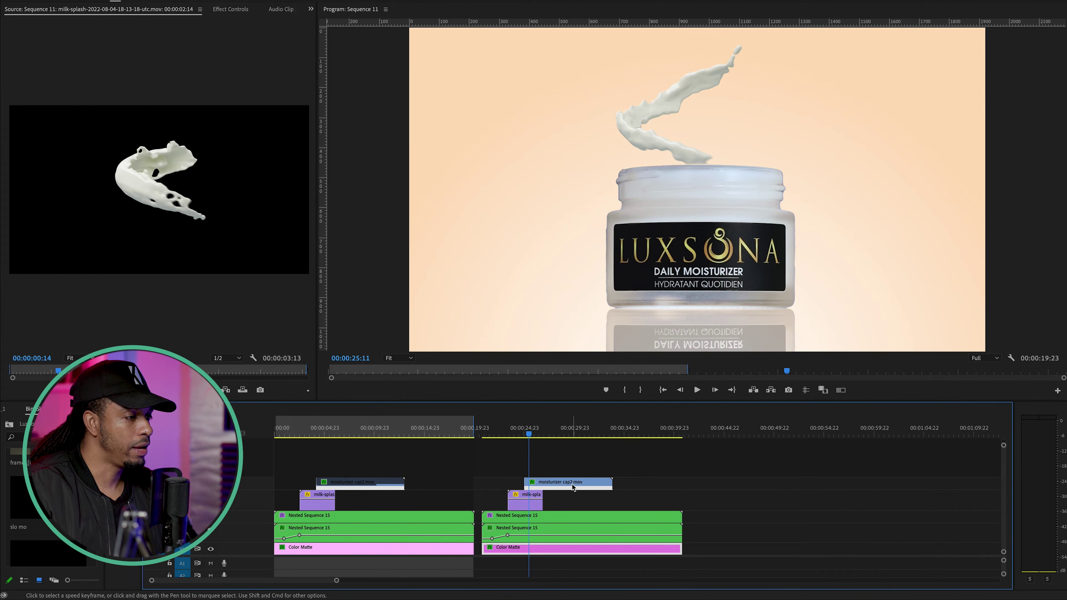
key("Delete")
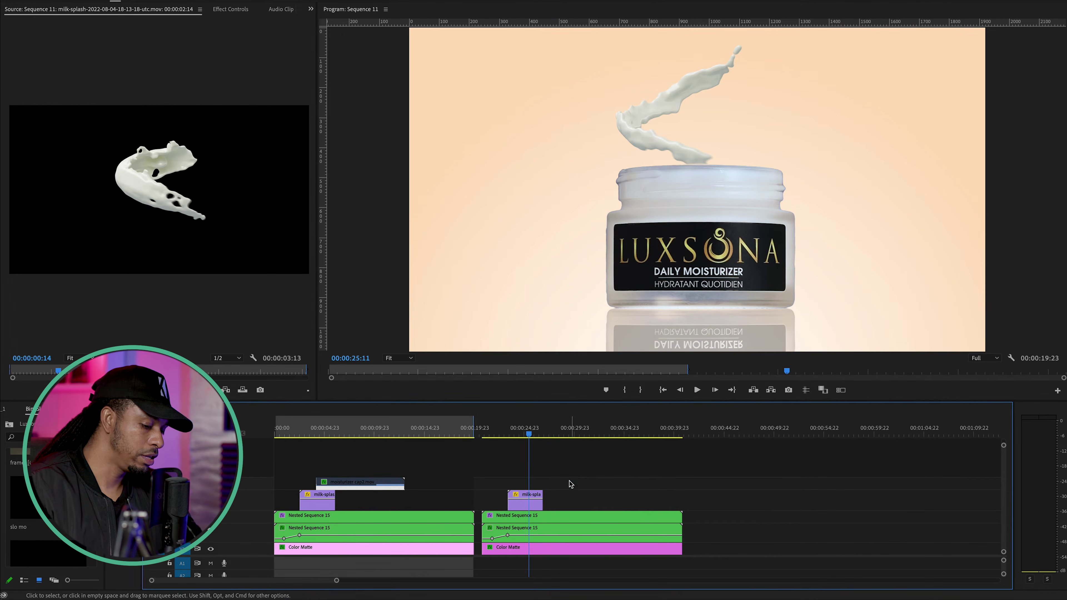
left_click(540, 502)
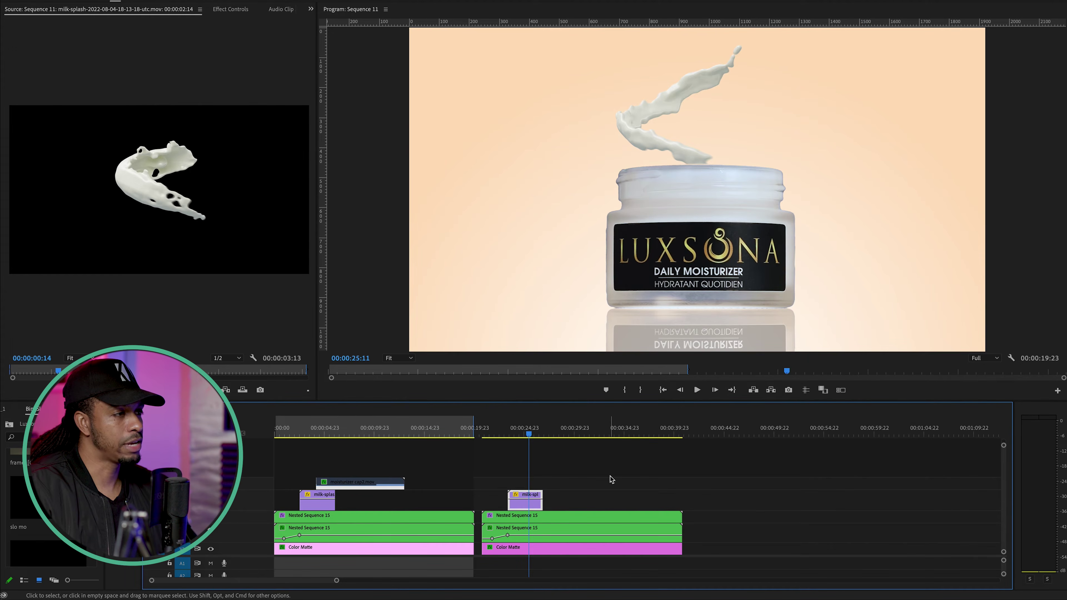
key("Delete")
Step: Place the milk splash clip above the nested sequences in the second composition, starting near 00:00:24:19
mouse_move(531, 442)
left_mouse_down()
mouse_move(628, 442)
mouse_move(479, 453)
mouse_move(523, 463)
mouse_move(524, 449)
left_mouse_up()
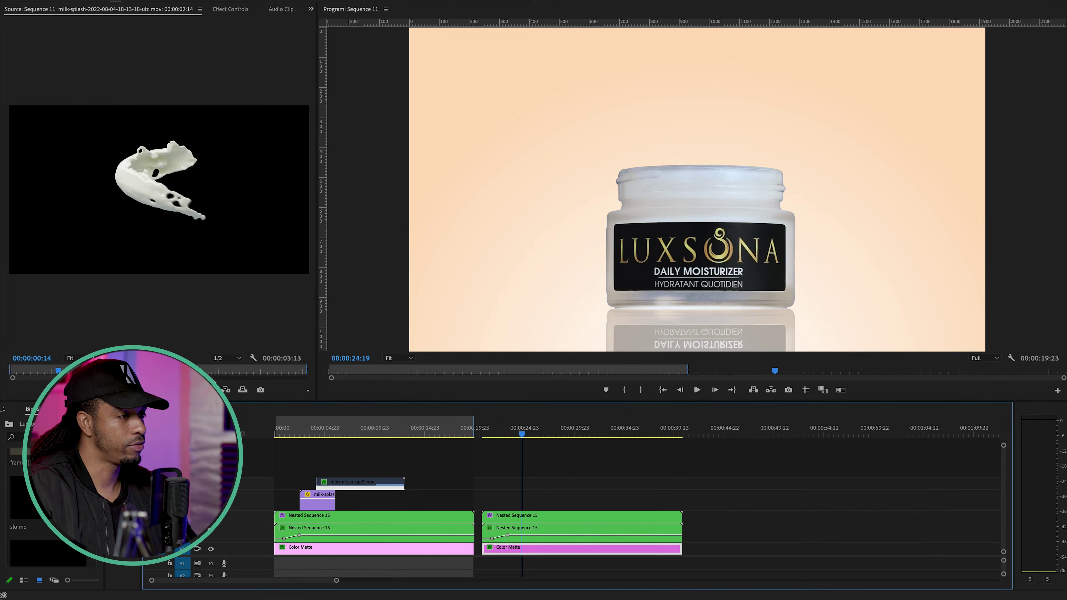
left_click_drag(160, 359, 521, 503)
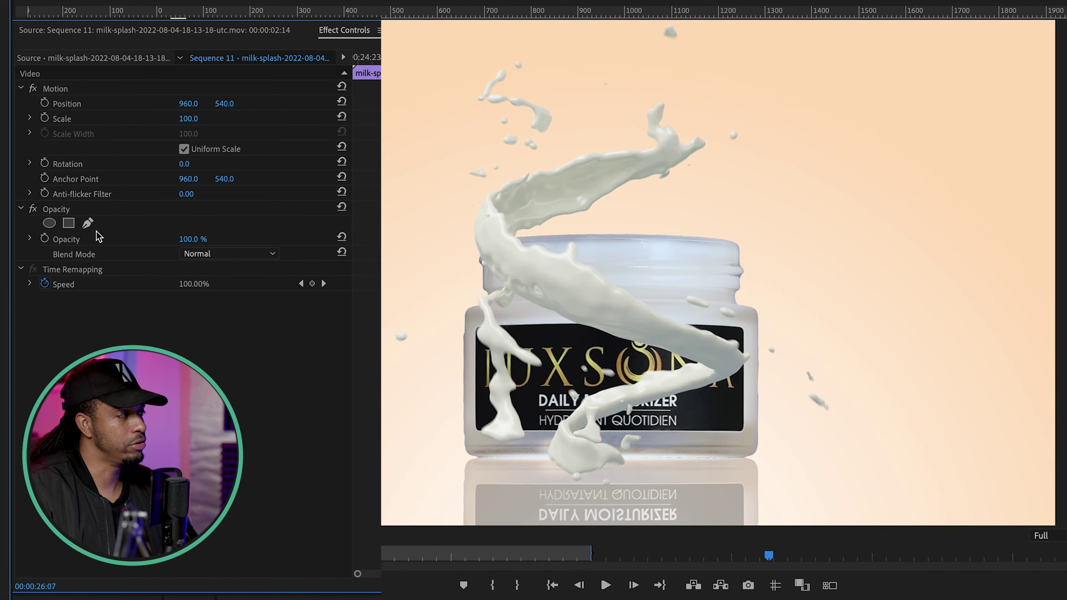
Step: Try an elliptical opacity mask on the milk splash clip, widened and moved over the splash, and remove it
left_click(50, 224)
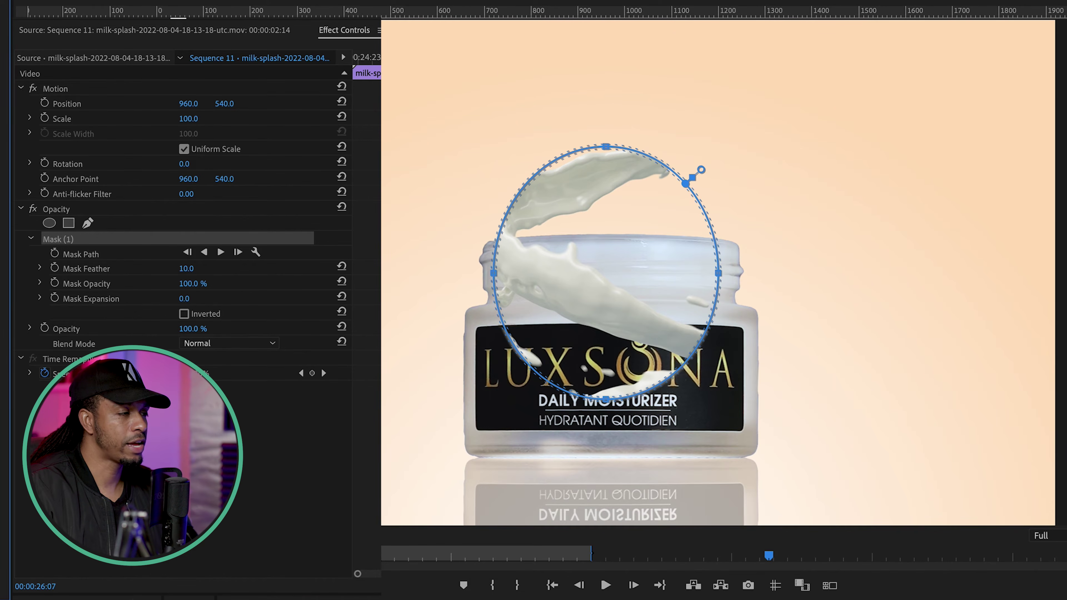
left_click_drag(493, 272, 437, 273)
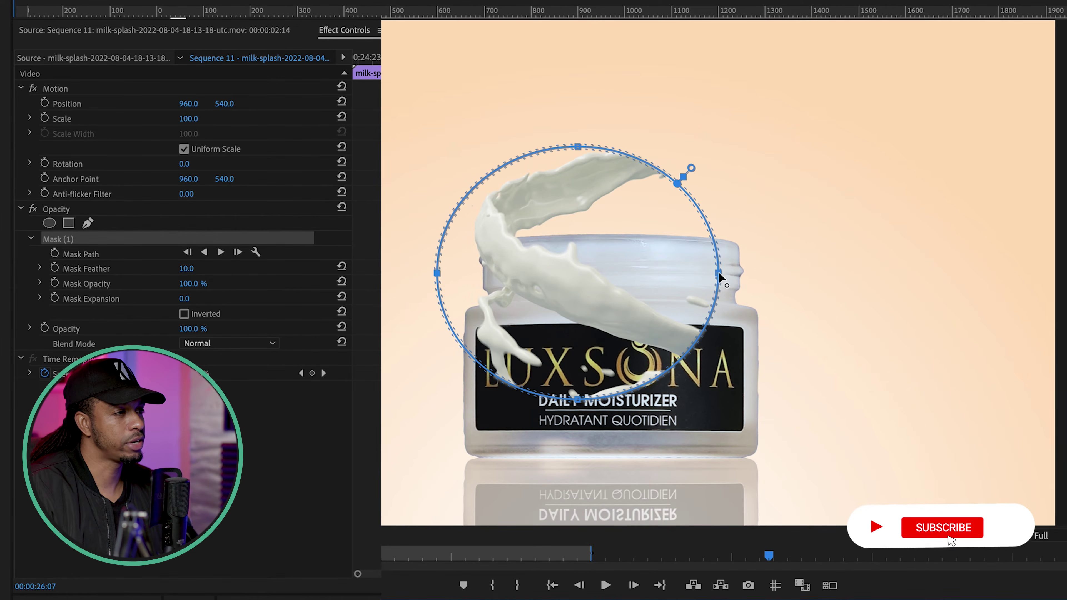
left_click_drag(718, 273, 776, 225)
left_click_drag(629, 307, 622, 277)
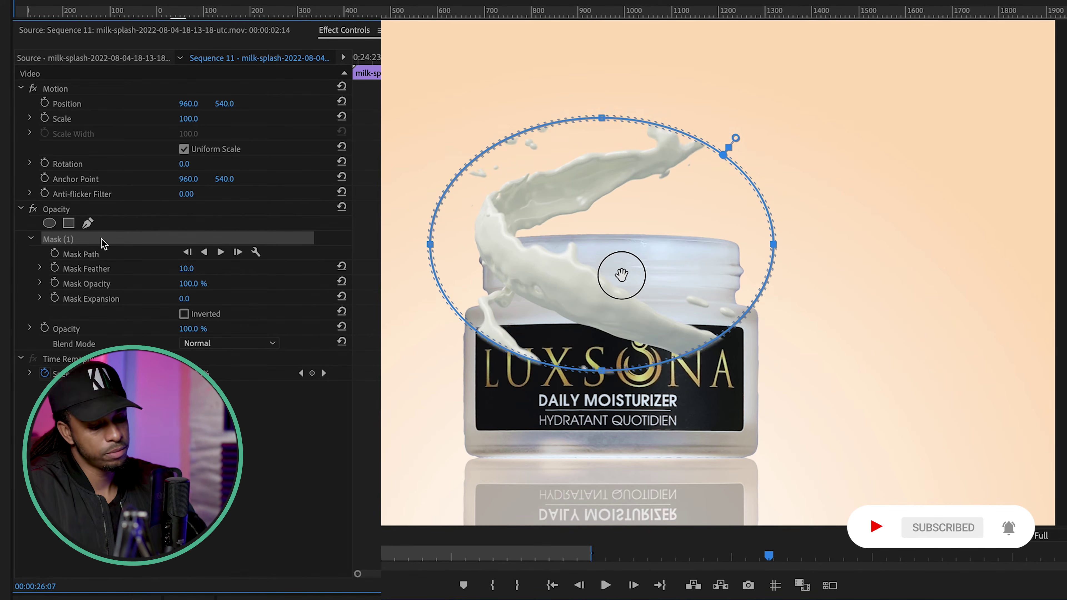
key("Delete")
Step: Try a rectangular opacity mask on the milk splash clip and reshape it by moving its corner points
left_click(69, 224)
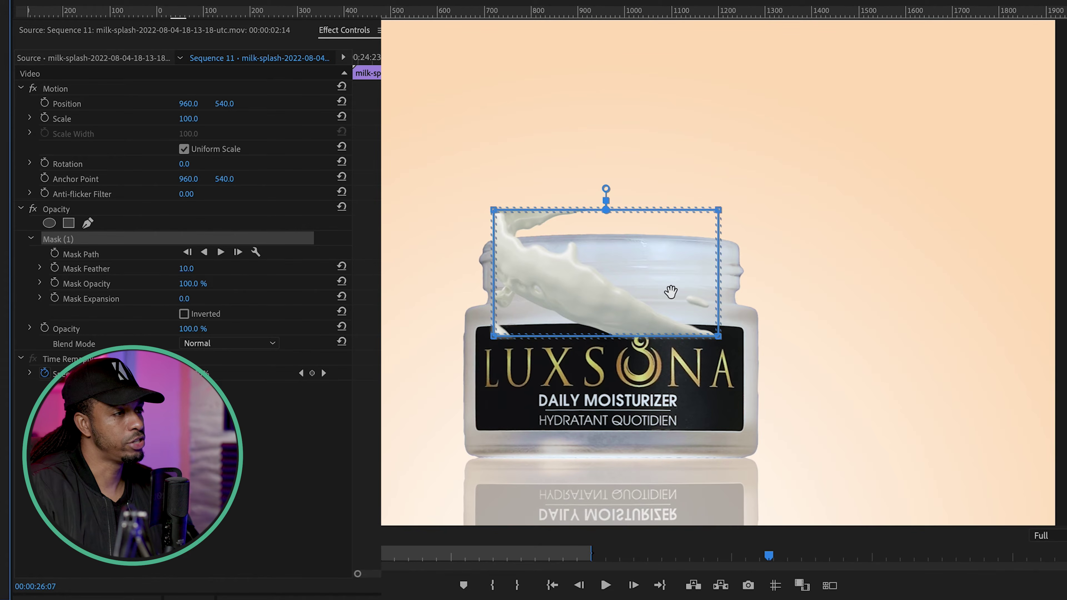
left_click_drag(719, 208, 647, 199)
left_click_drag(719, 336, 693, 316)
left_click_drag(493, 336, 465, 227)
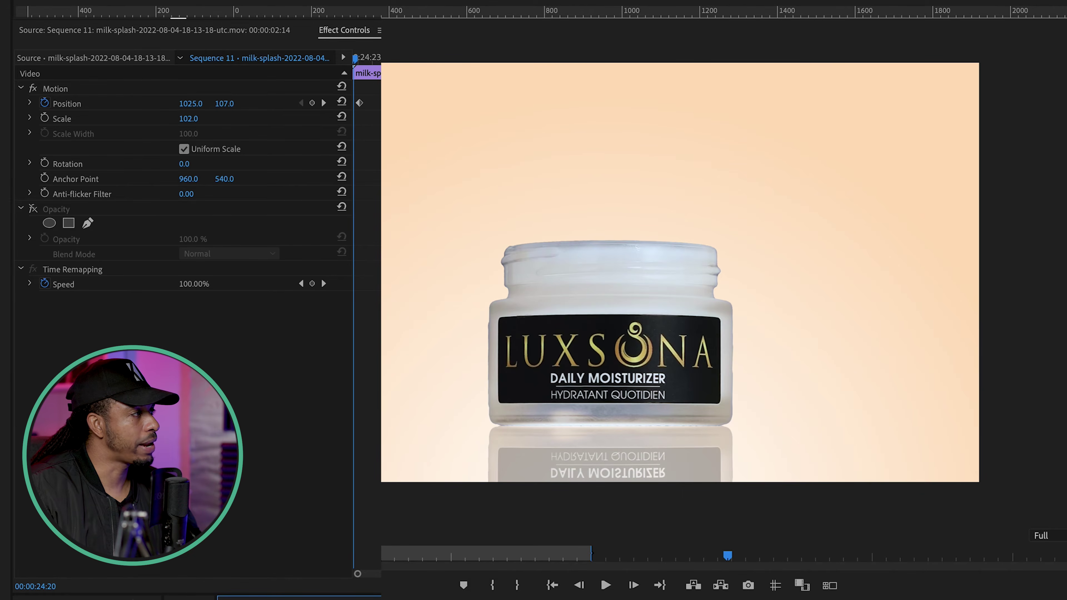
Step: Play back and forth through the milk splash animation from its position keyframe to check how it falls over the jar
left_click(324, 103)
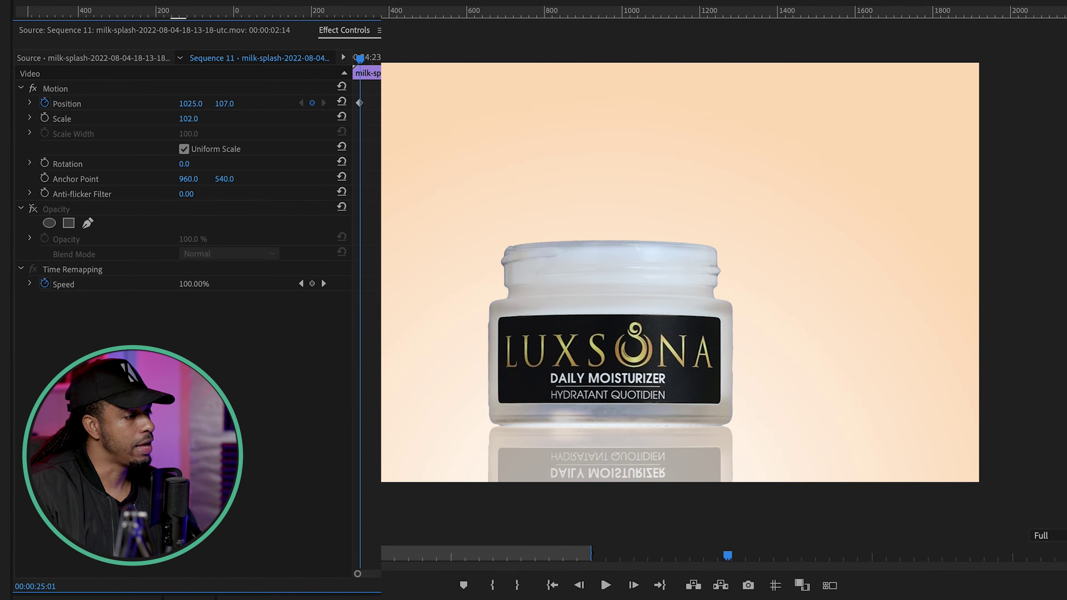
key("space")
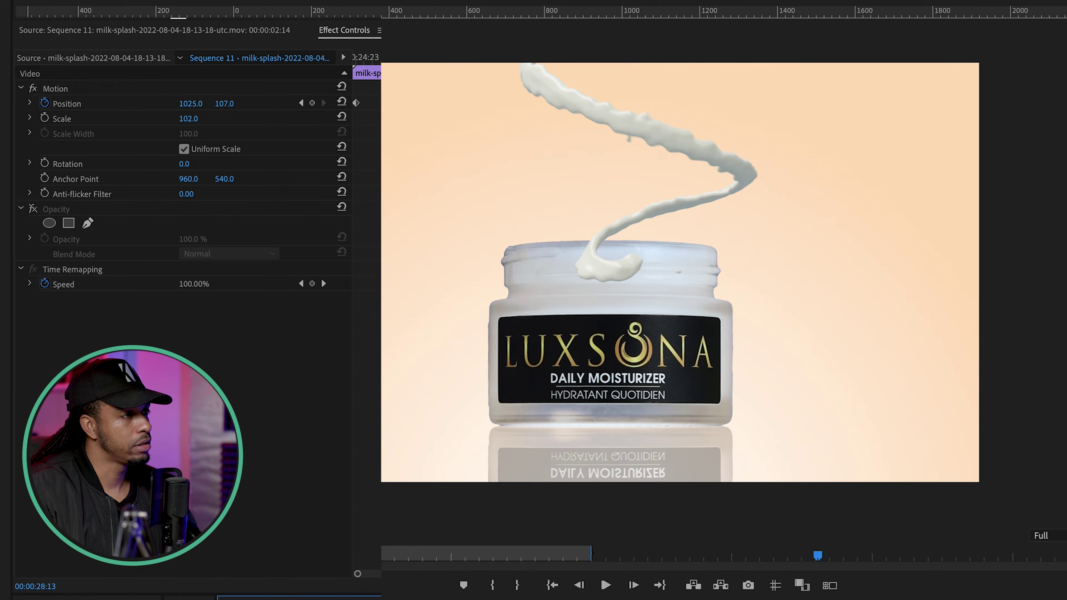
key("Left")
key("Left")
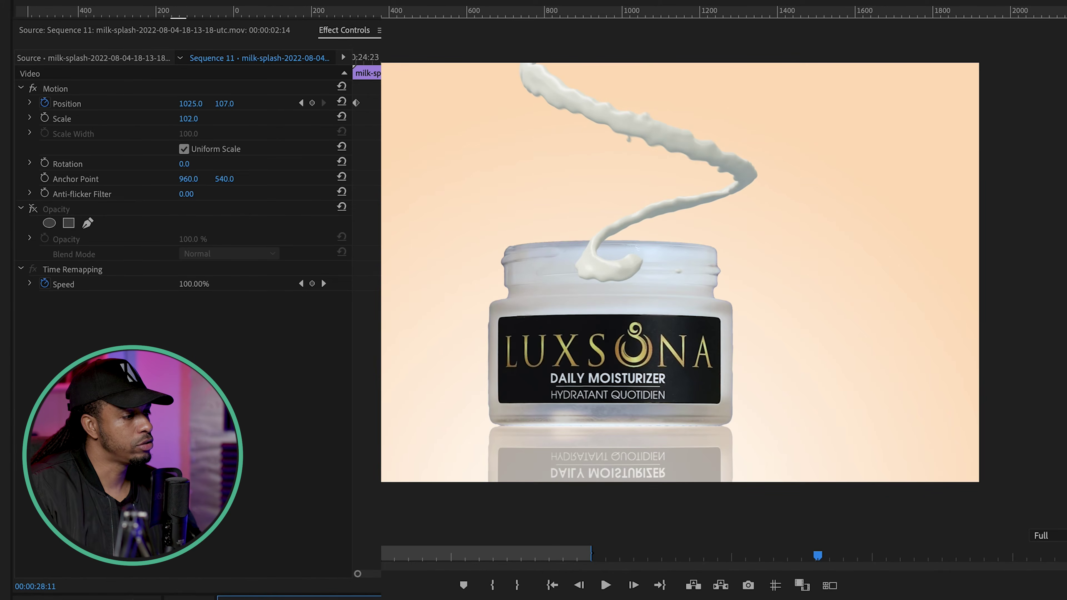
key("space")
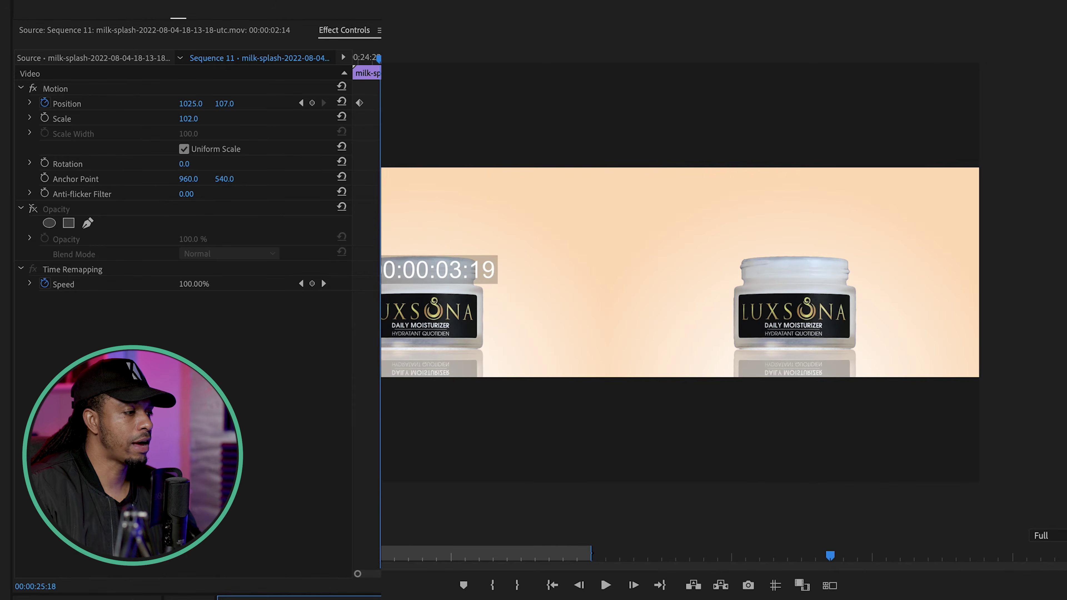
key("space")
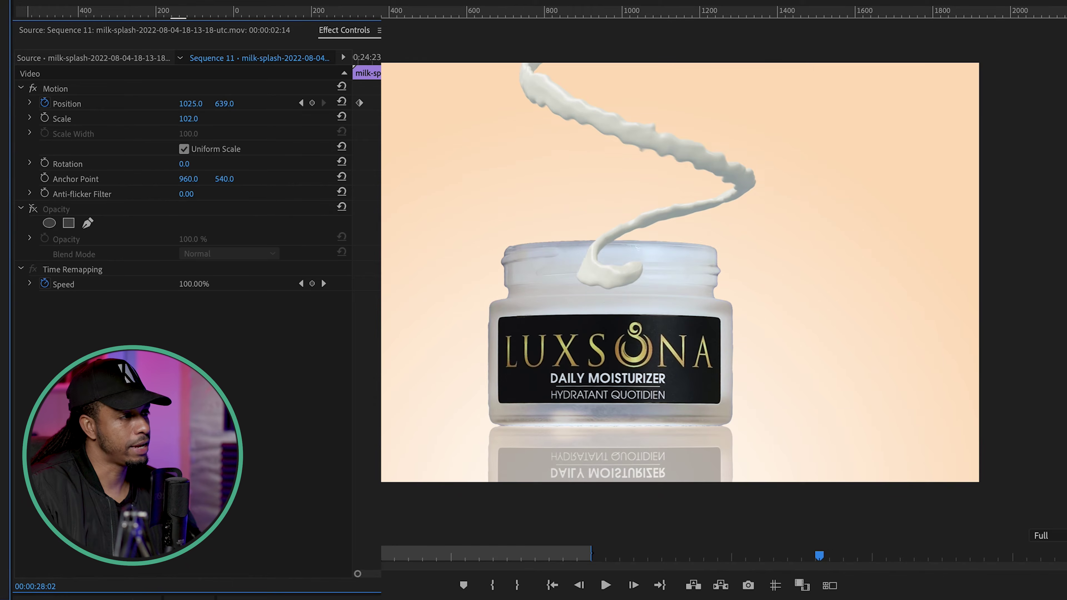
key("j")
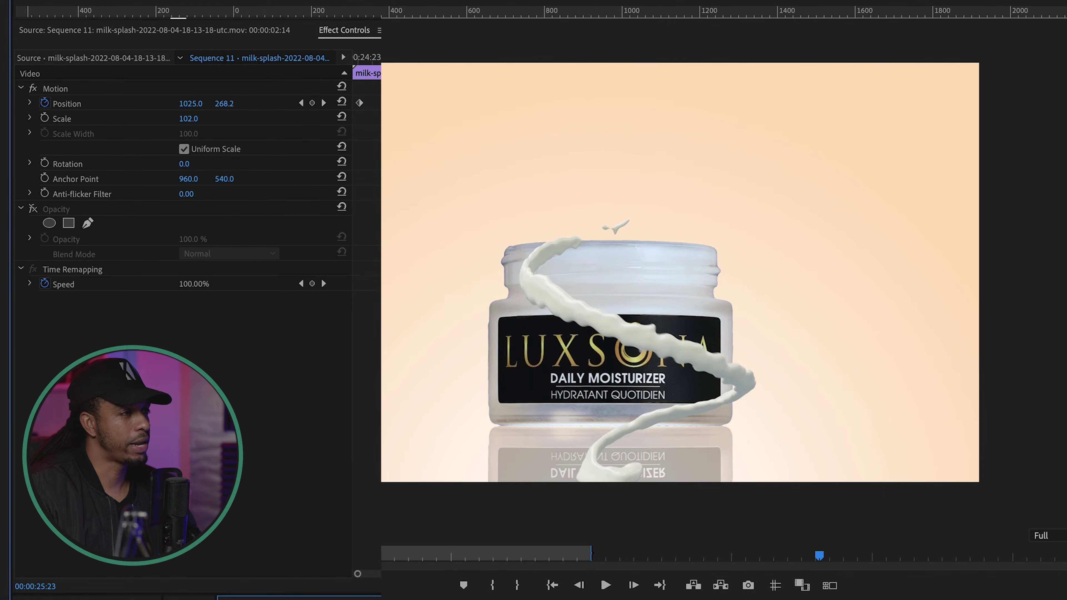
key("l")
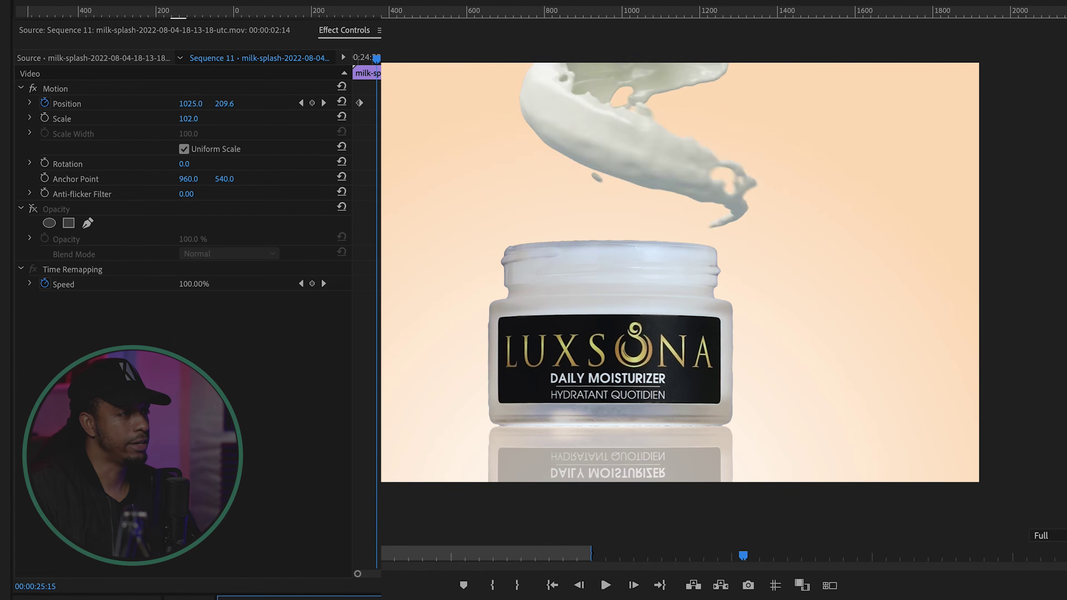
key("j")
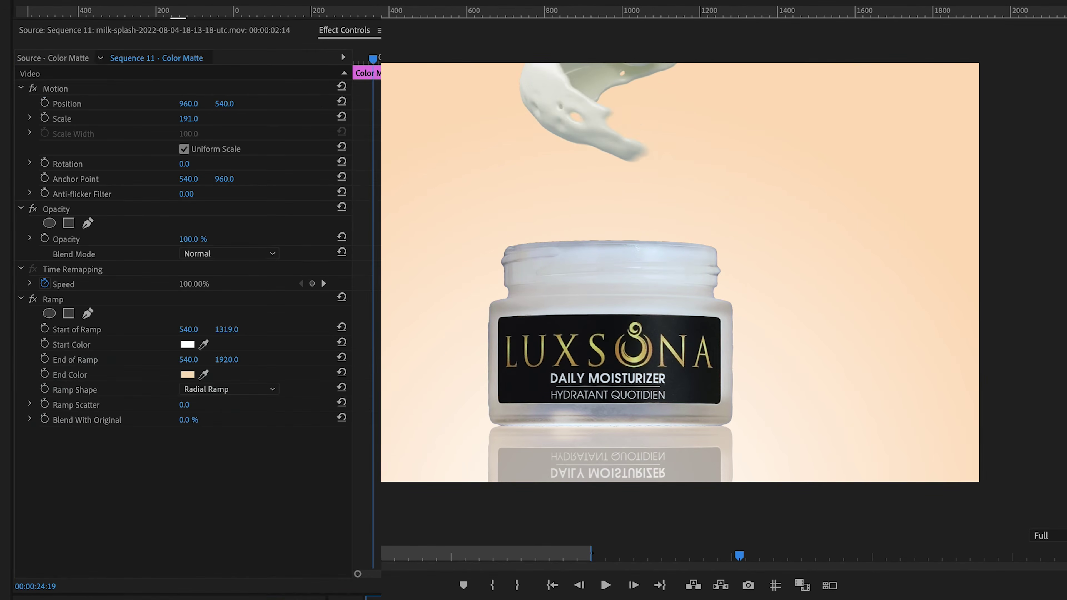
key("l")
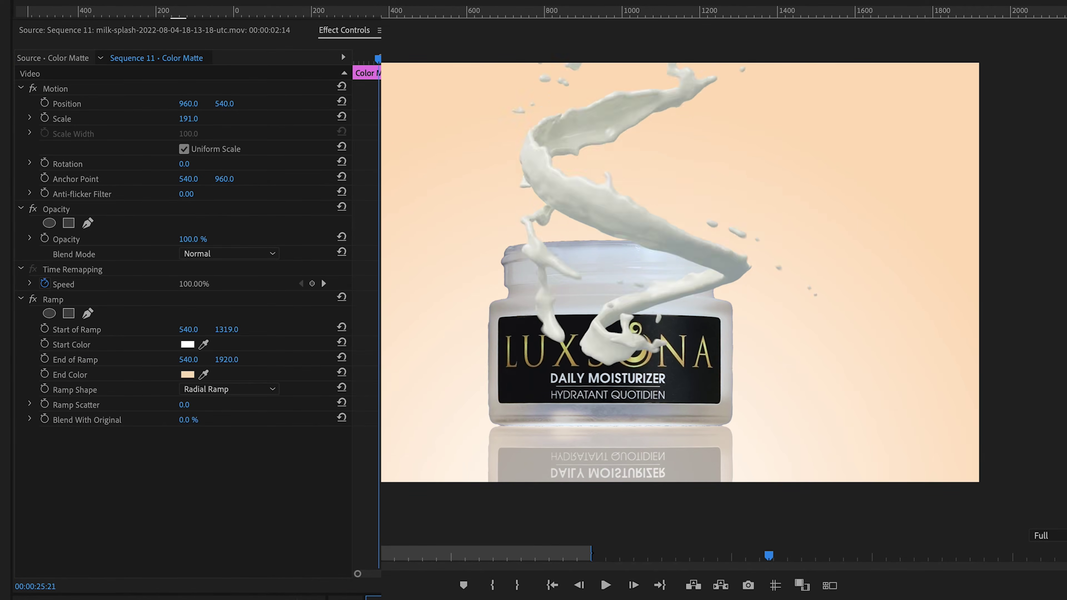
key("j")
key("k")
Step: Move the playhead to 00:00:26:04, where the splash crosses the jar's rim, and select the milk splash clip
key("Right")
key("Right")
key("Right")
key("Right")
key("Right")
key("Right")
key("Right")
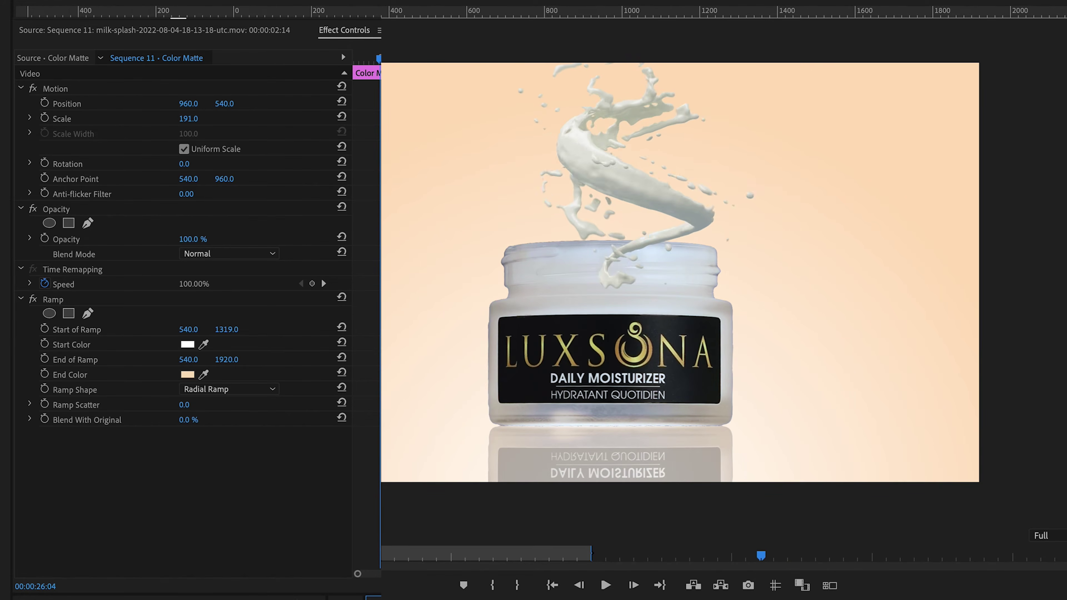
key("Right")
key("Right")
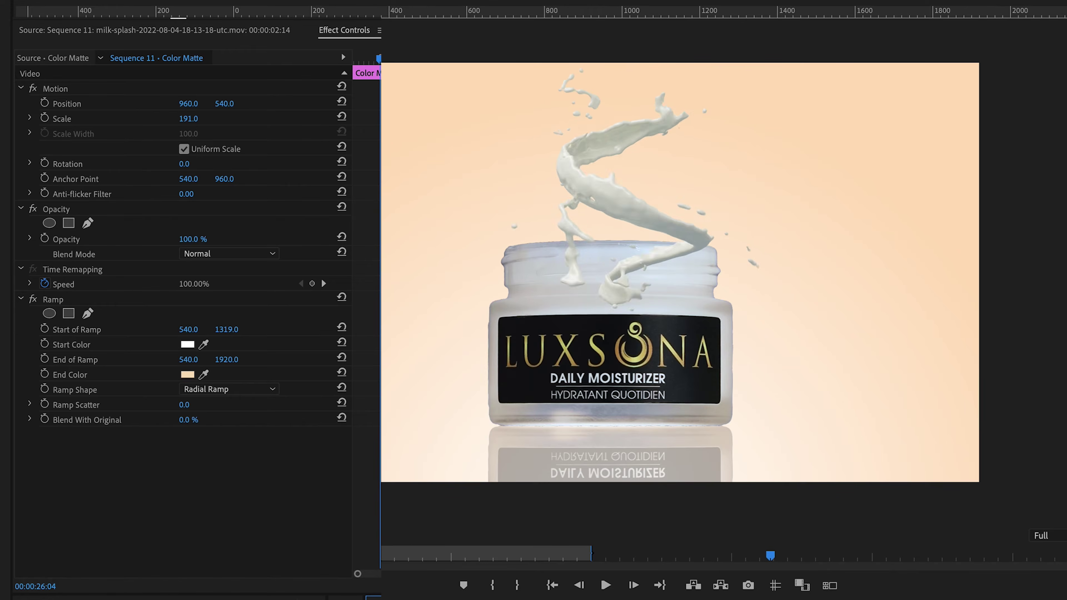
key("Left")
key("Left")
key("Left")
key("d")
key("Right")
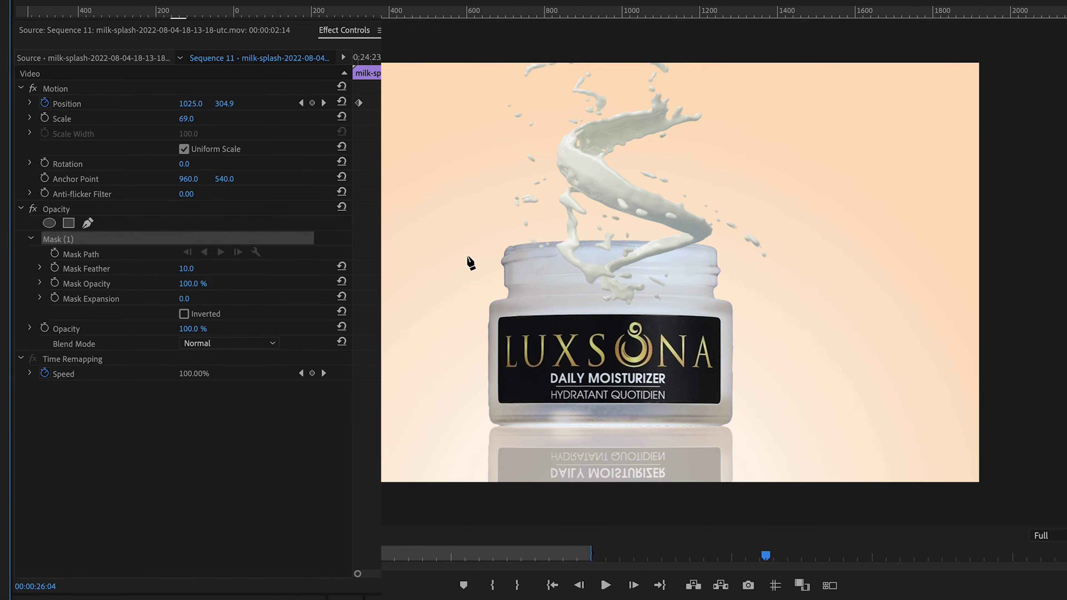
Step: Draw a closed freeform opacity mask around the milk splash, extending above the frame, with its lower edge across the jar's rim
left_click(458, 256)
left_click(727, 250)
left_click(738, 275)
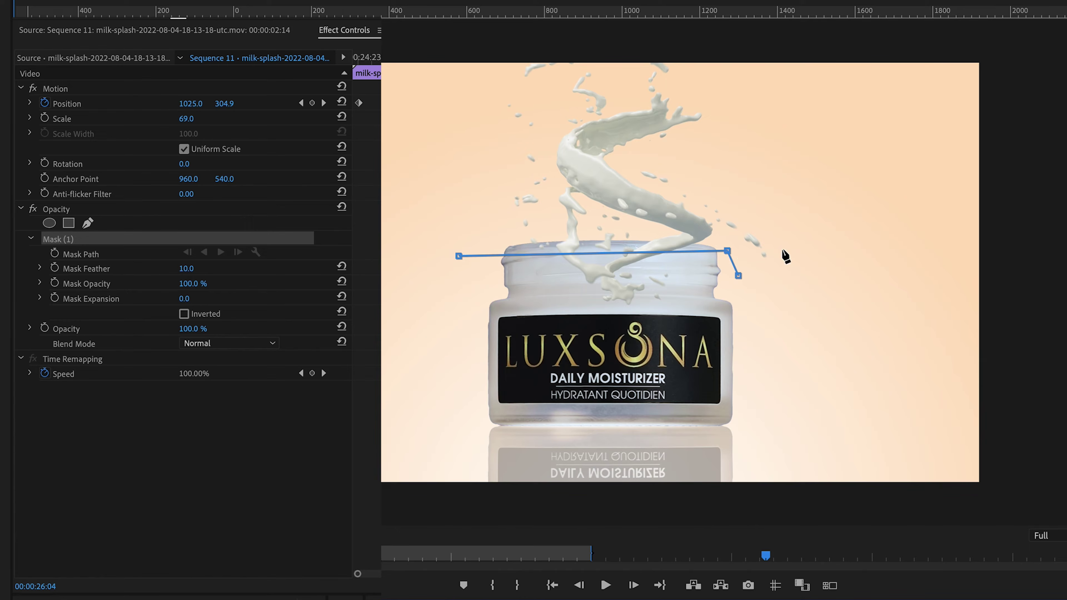
left_click(796, 286)
left_click(812, 255)
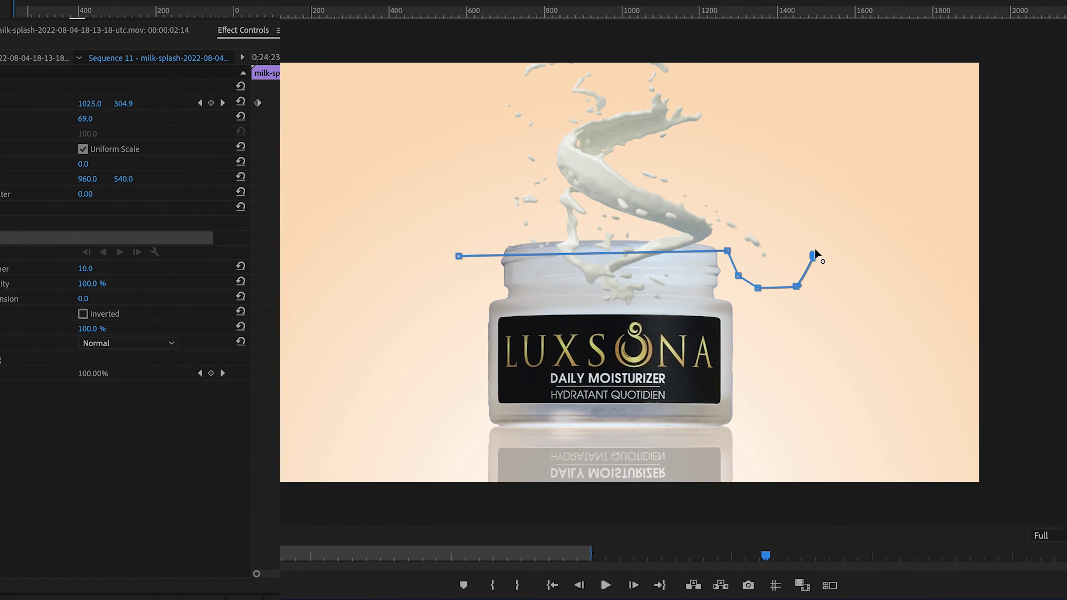
left_click(824, 196)
left_click(824, 133)
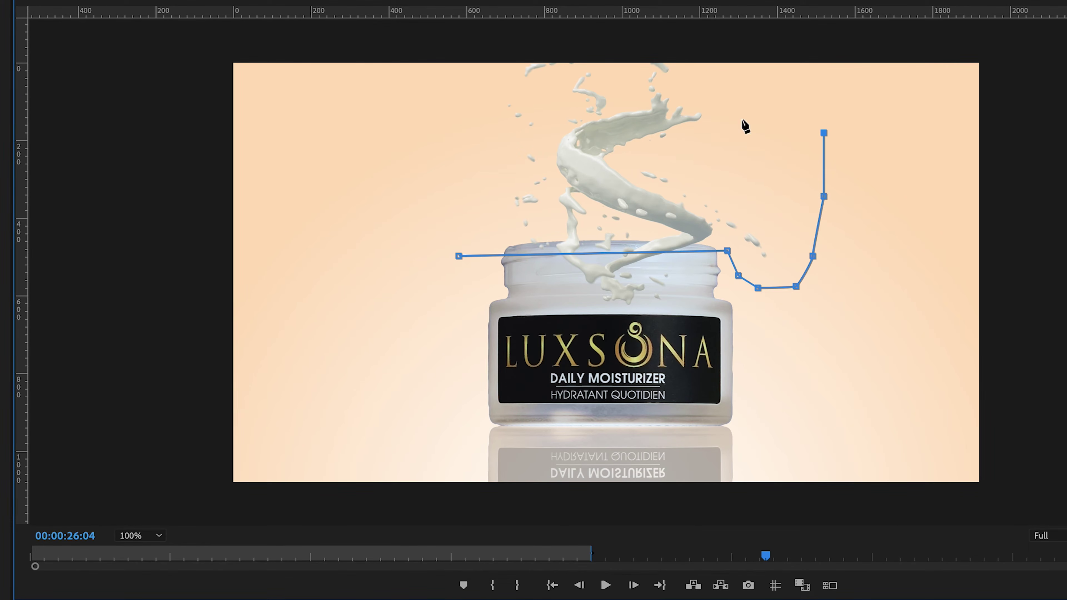
left_click(821, 21)
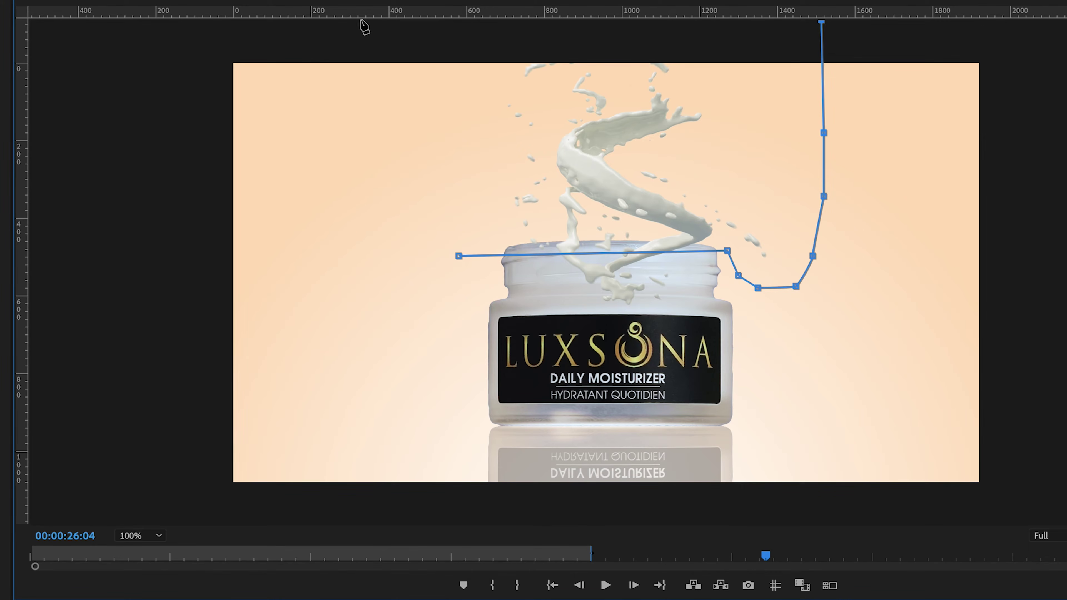
left_click(373, 22)
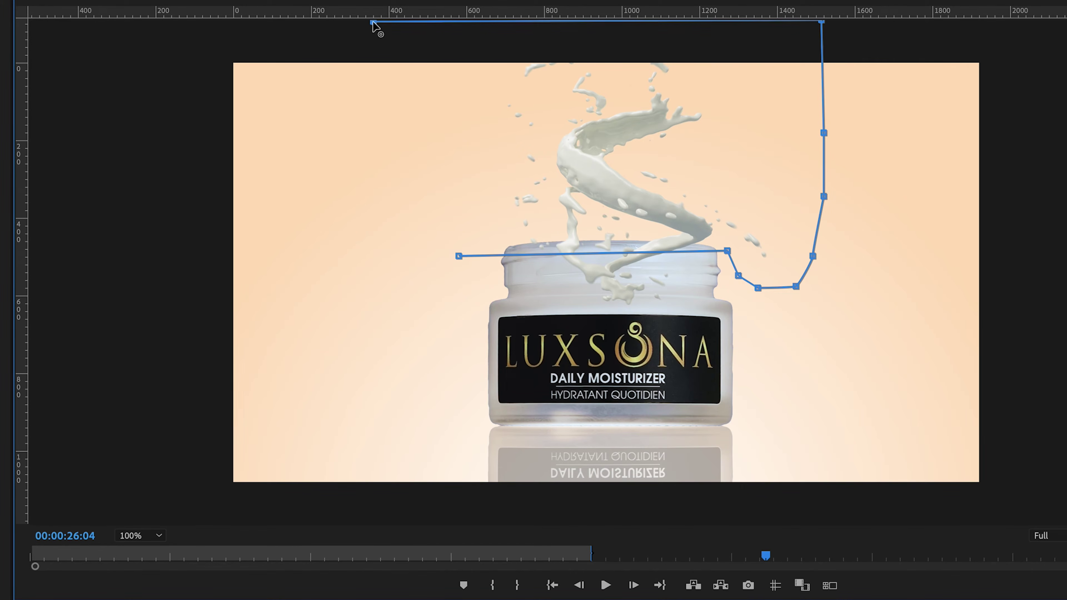
left_click(394, 222)
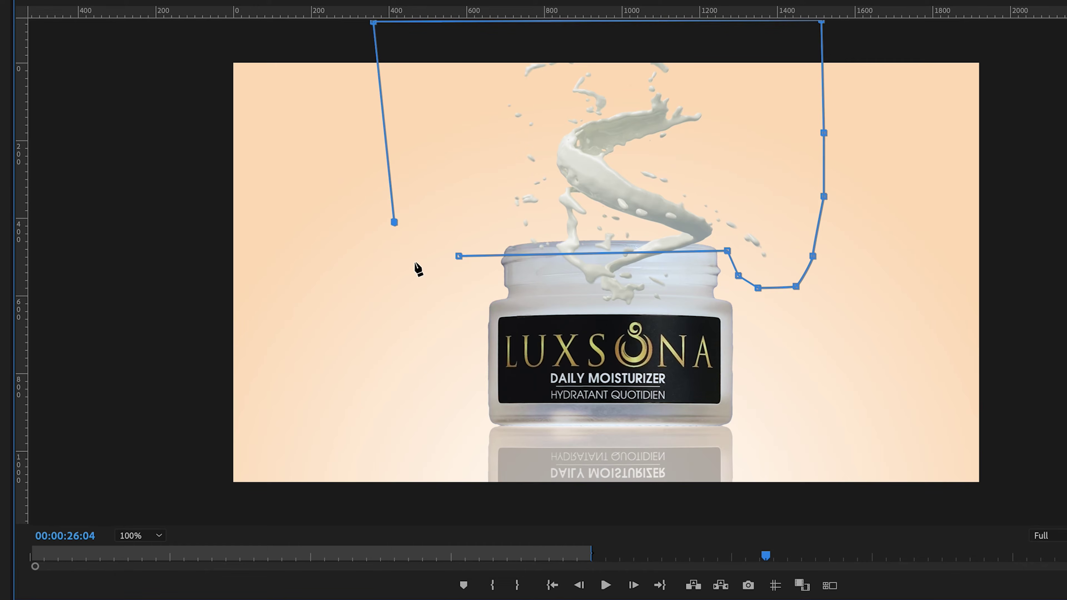
left_click(425, 263)
left_click(459, 257)
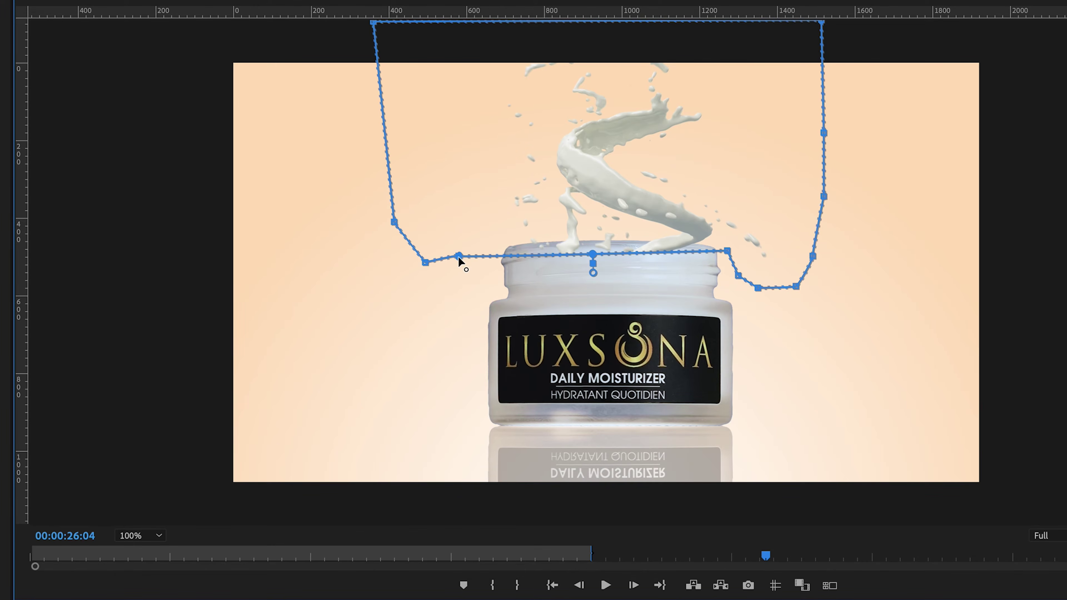
Step: Curve the mask's lower edge by adjusting the handles of its two end points to follow the jar's rounded rim
key("super+equal")
key("super+equal")
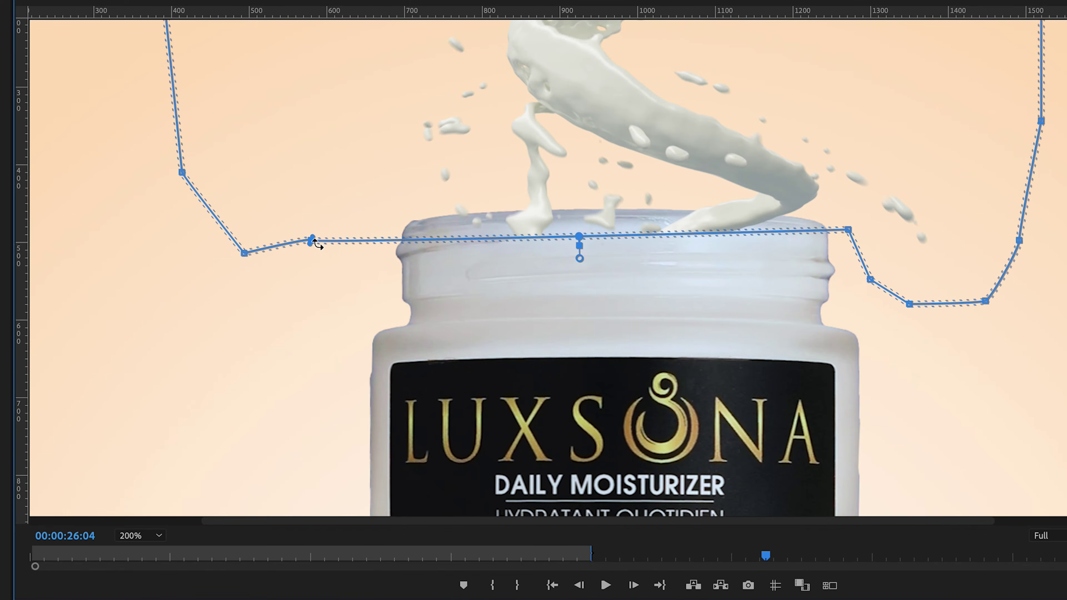
left_click_drag(311, 242, 605, 176)
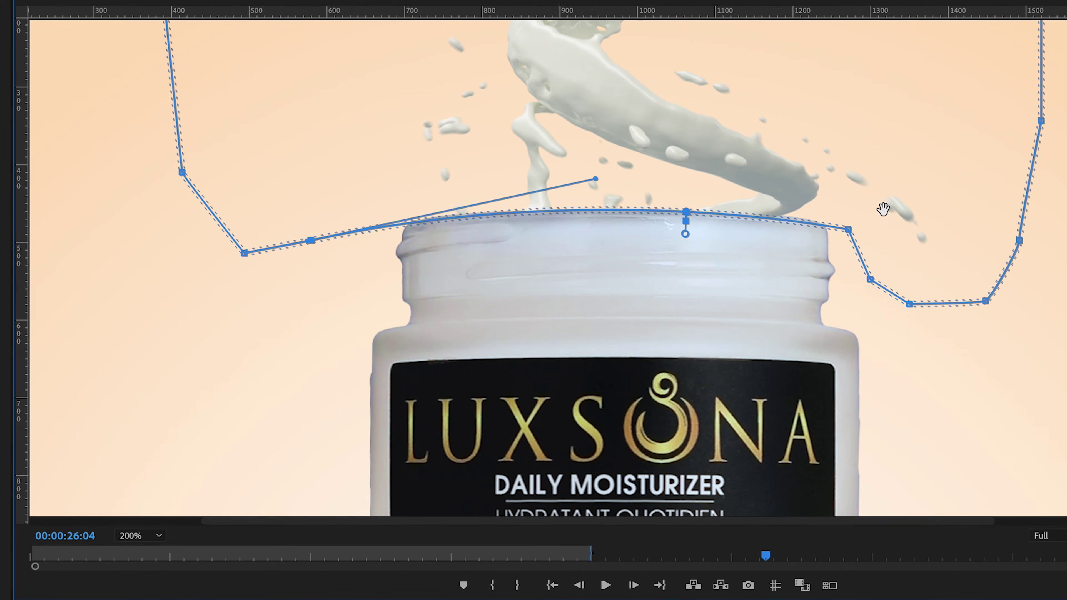
left_click(848, 230, "alt")
mouse_move(670, 219)
left_mouse_down()
mouse_move(673, 207)
mouse_move(686, 211)
left_mouse_up()
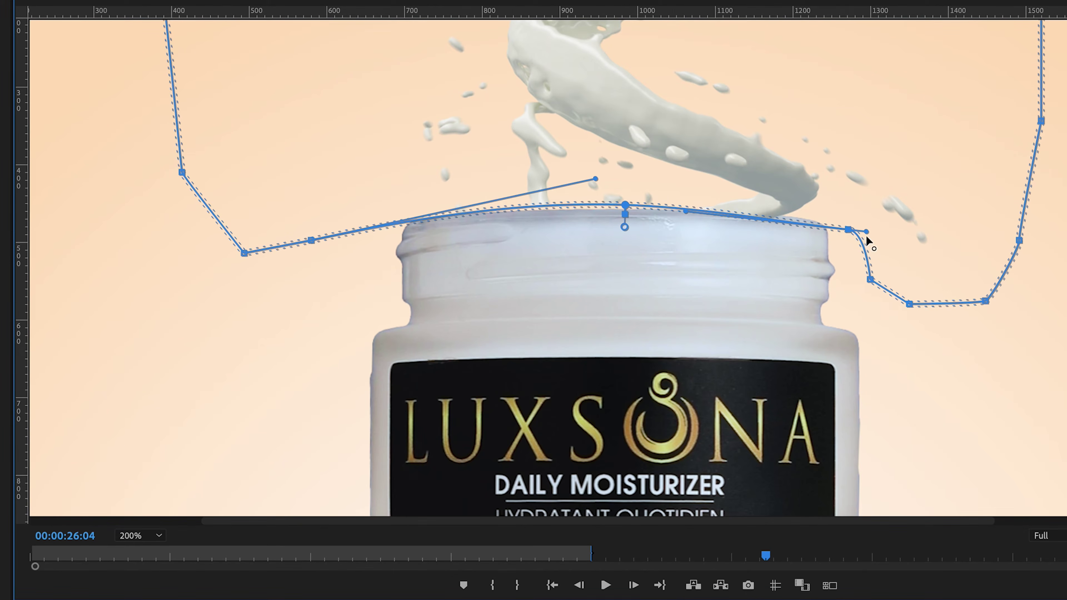
left_click_drag(867, 233, 884, 238)
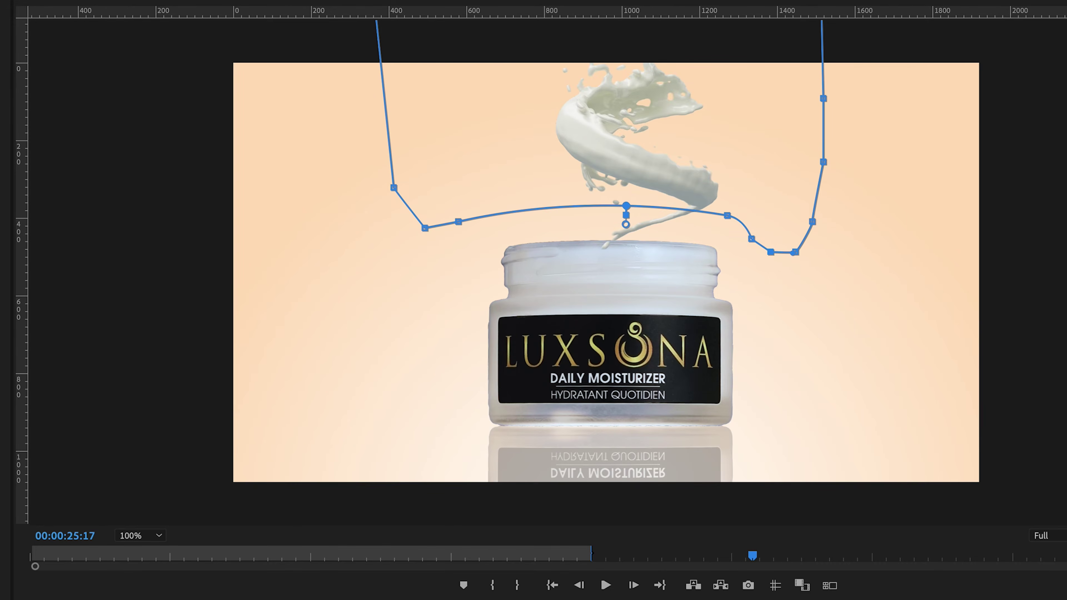
Step: Go to 00:00:25:15, just before the splash reaches the jar, and move the mask down until its curved lower edge follows the rim
key("Left")
key("Left")
key("Left")
key("Right")
key("Right")
key("Right")
key("Left")
key("Left")
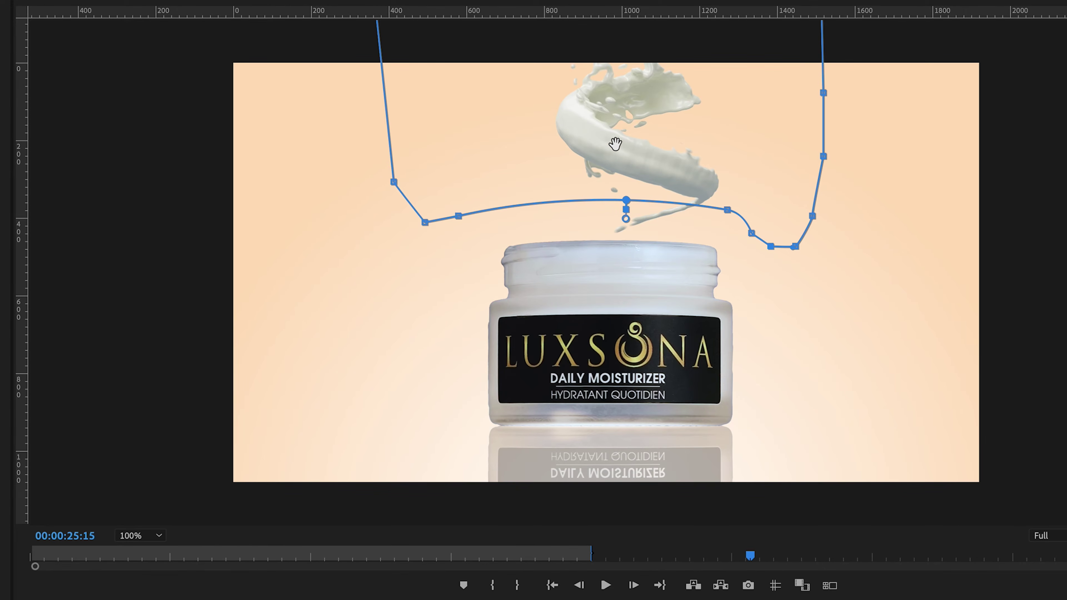
left_click(632, 128)
left_click_drag(633, 128, 632, 169)
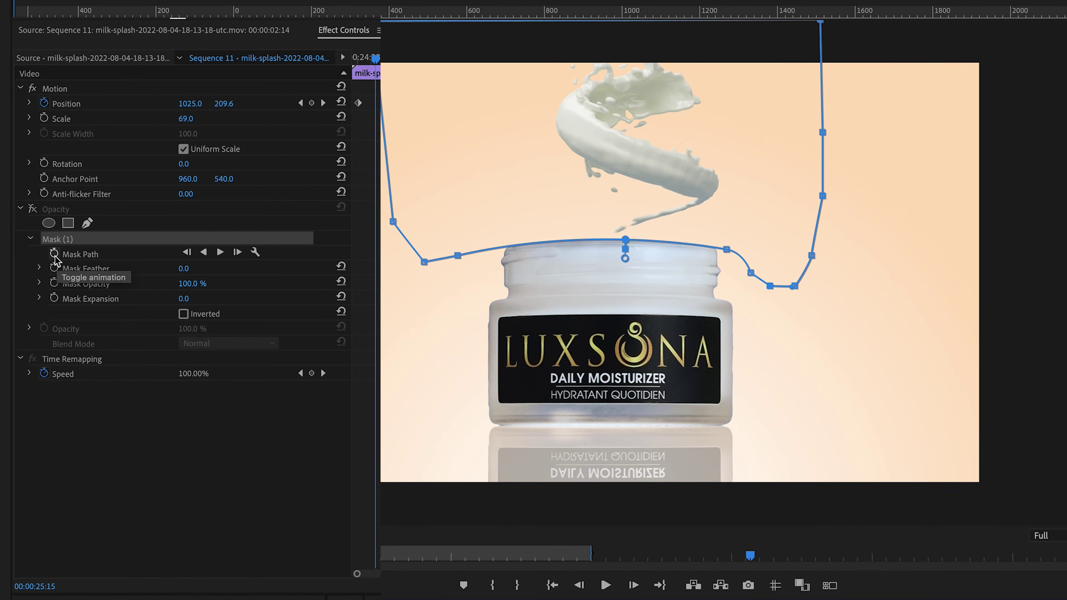
Step: Turn on Mask Path keyframing for Mask (1) at 00:00:25:15 and, with the mask selected, check the neighbouring frames
left_click(54, 254)
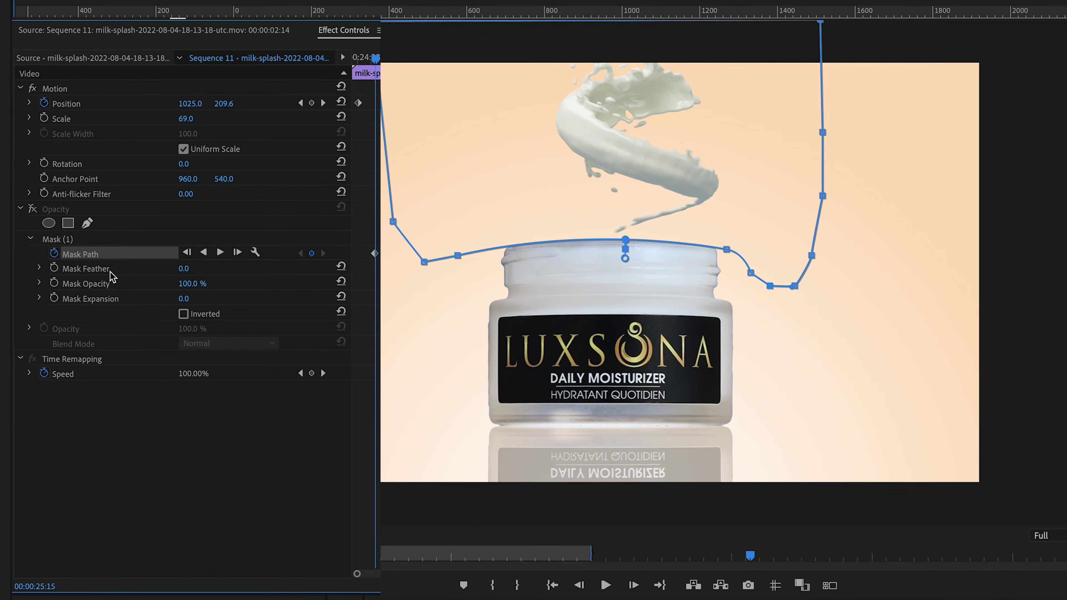
left_click(145, 239)
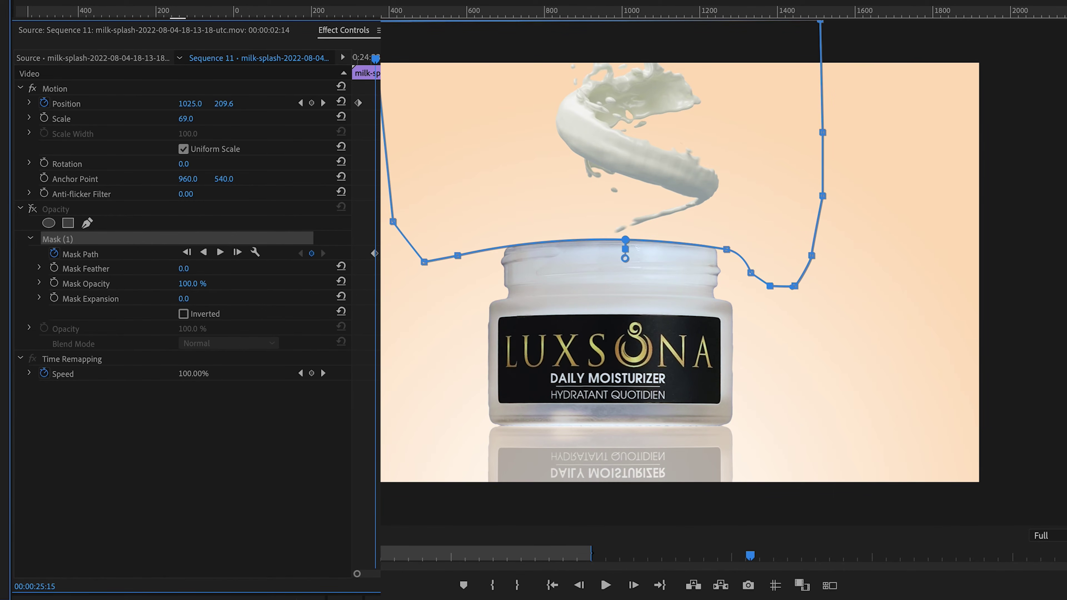
key("Right")
key("Right")
key("Right")
key("Left")
key("Left")
key("Left")
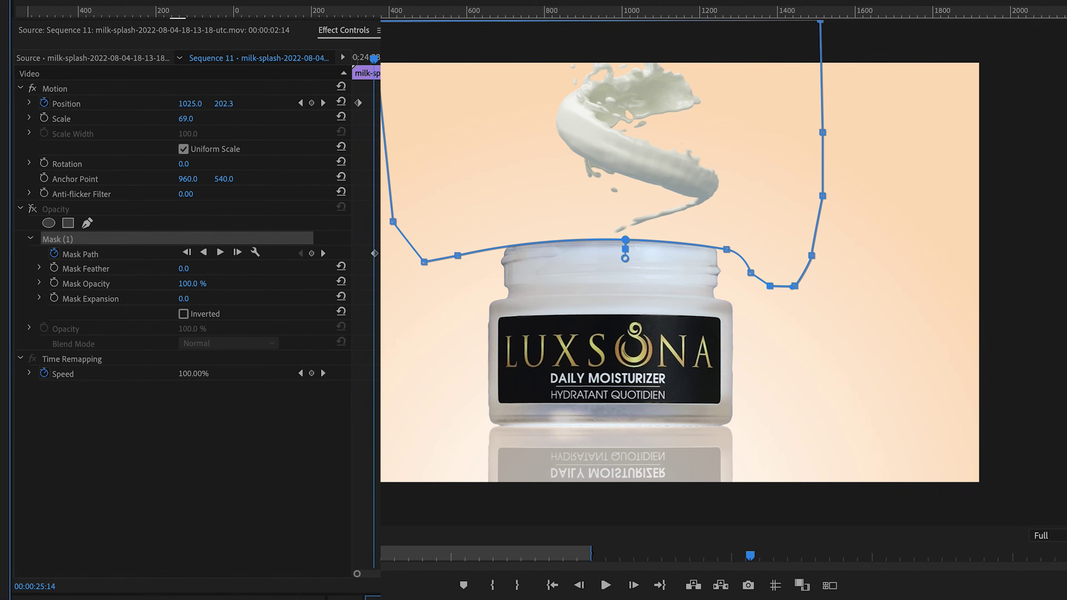
Step: Advance frame by frame to 00:00:27:23, where the splash has sunk over the jar, and move the mask up so its lower edge follows the rim
key("Right")
key("Right")
key("Right")
key("Right")
key("Right")
key("Right")
key("Right")
key("Right")
key("Right")
key("Right")
key("Right")
key("Right")
key("Right")
key("Right")
key("Right")
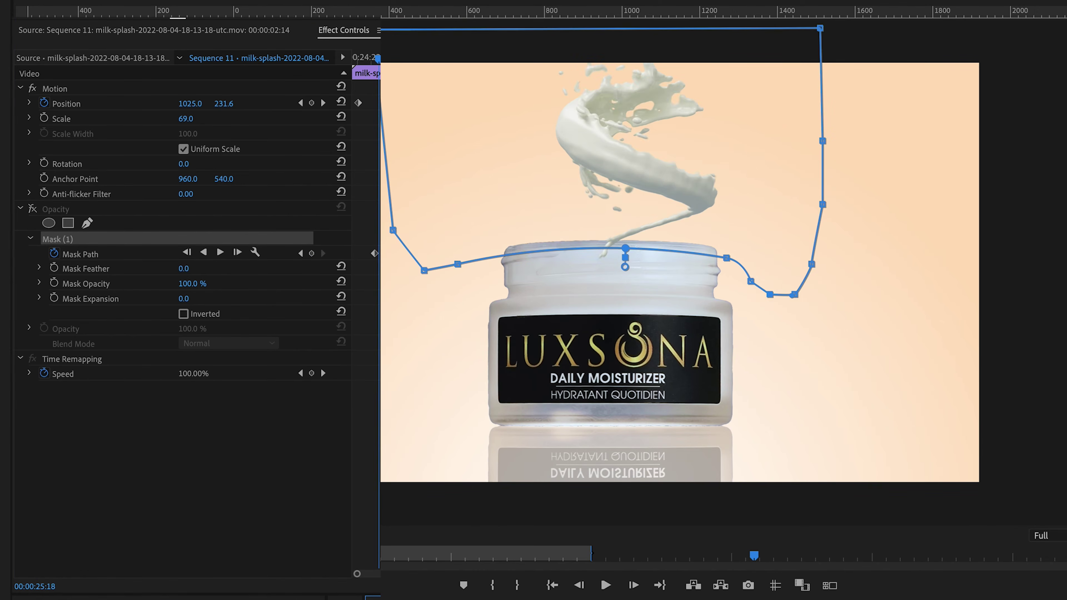
key("Right")
key("Right")
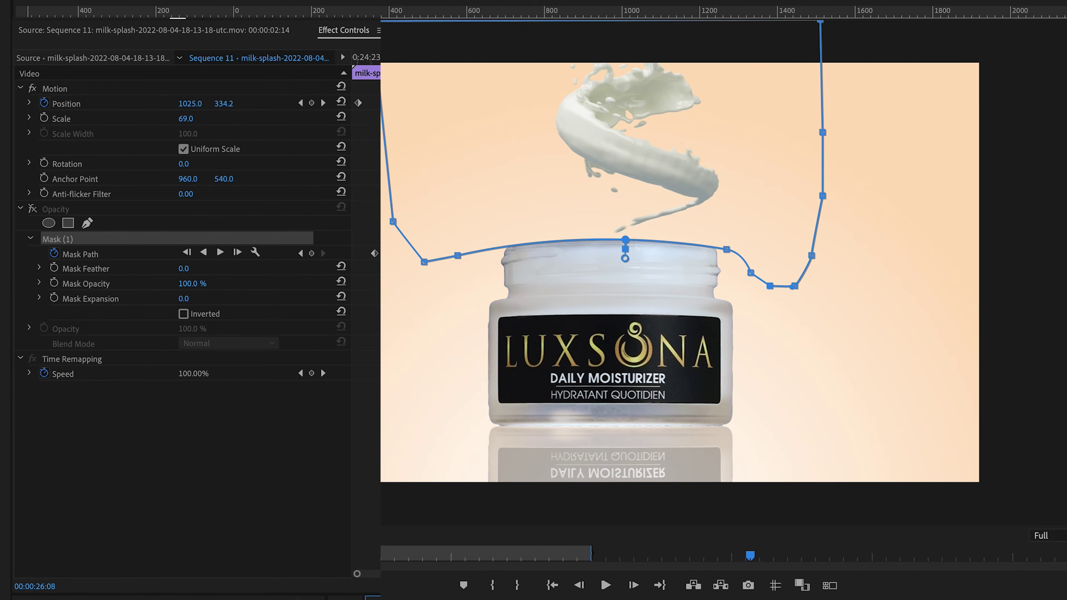
key("Right")
key("Right")
key("Right")
key("Right")
key("Right")
key("Right")
key("Right")
key("Right")
key("Right")
key("Right")
key("Right")
key("Right")
key("Right")
key("Right")
key("Right")
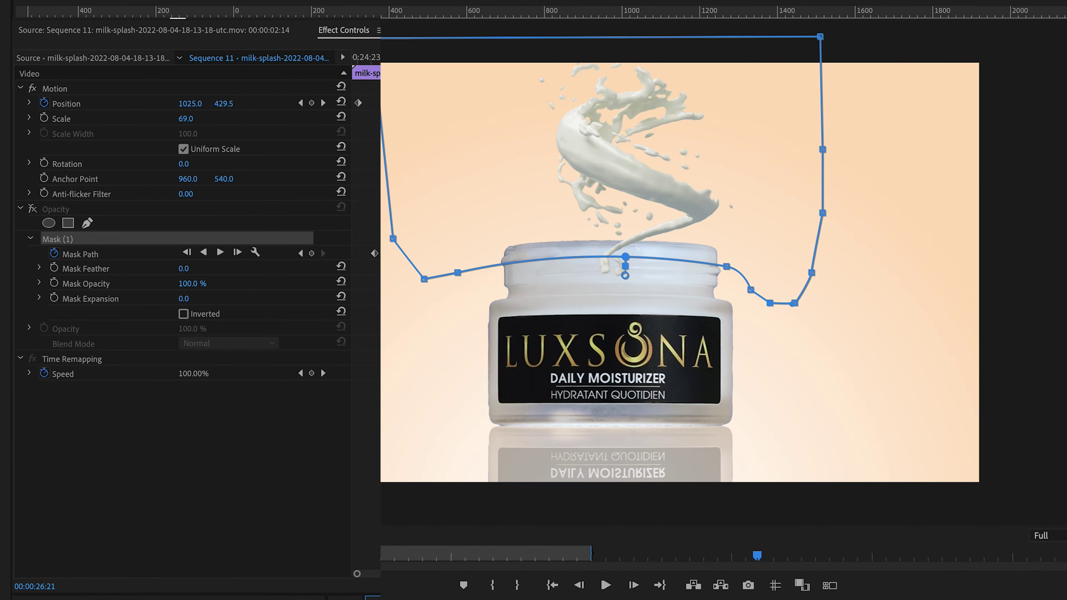
key("Right")
key("Right")
key("Right")
key("Right")
key("Right")
key("Right")
key("Right")
key("Right")
key("Right")
key("Right")
key("Right")
key("Right")
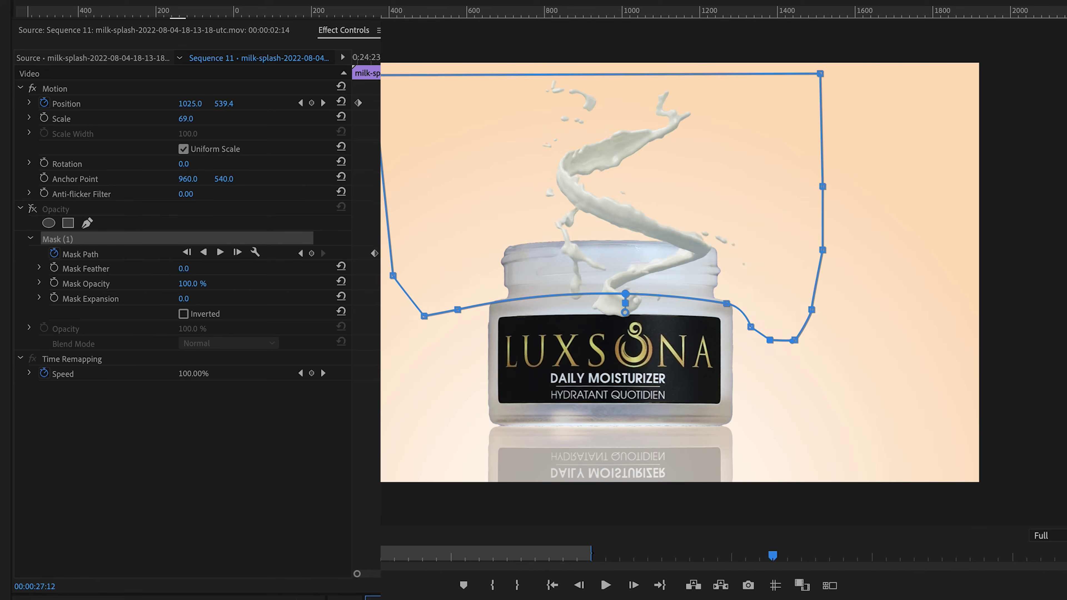
key("Right")
key("Right")
key("Right")
key("Right")
key("Right")
key("Right")
key("Right")
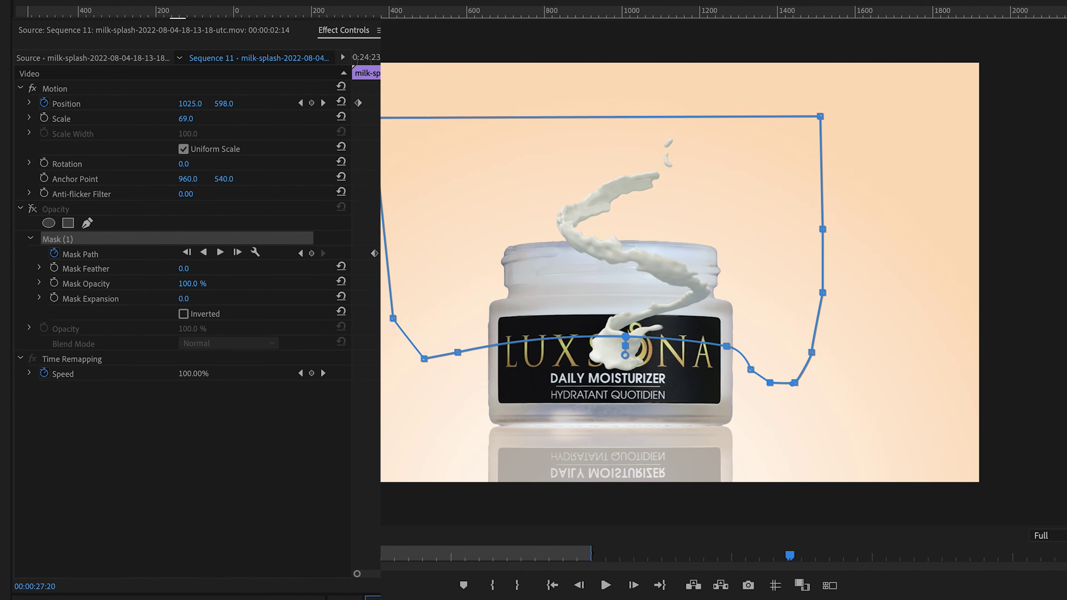
key("Left")
key("Left")
key("Left")
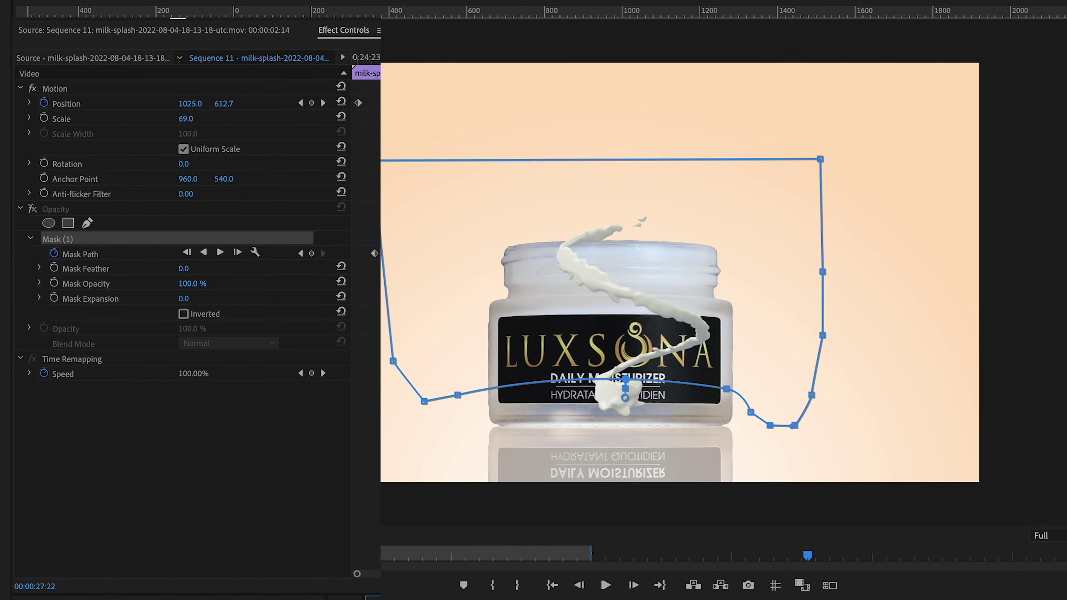
key("Right")
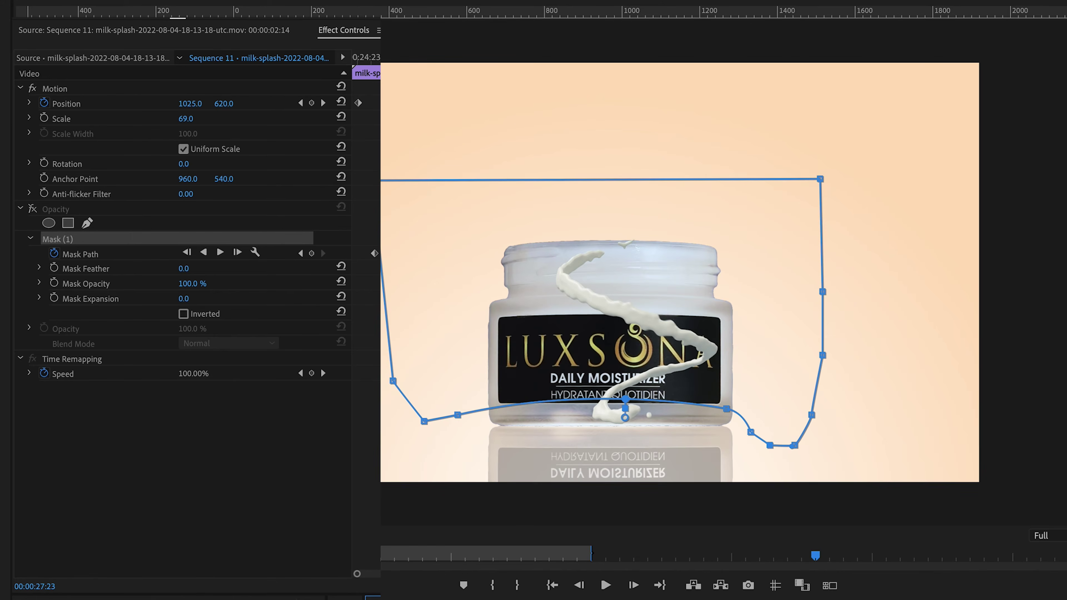
key("Left")
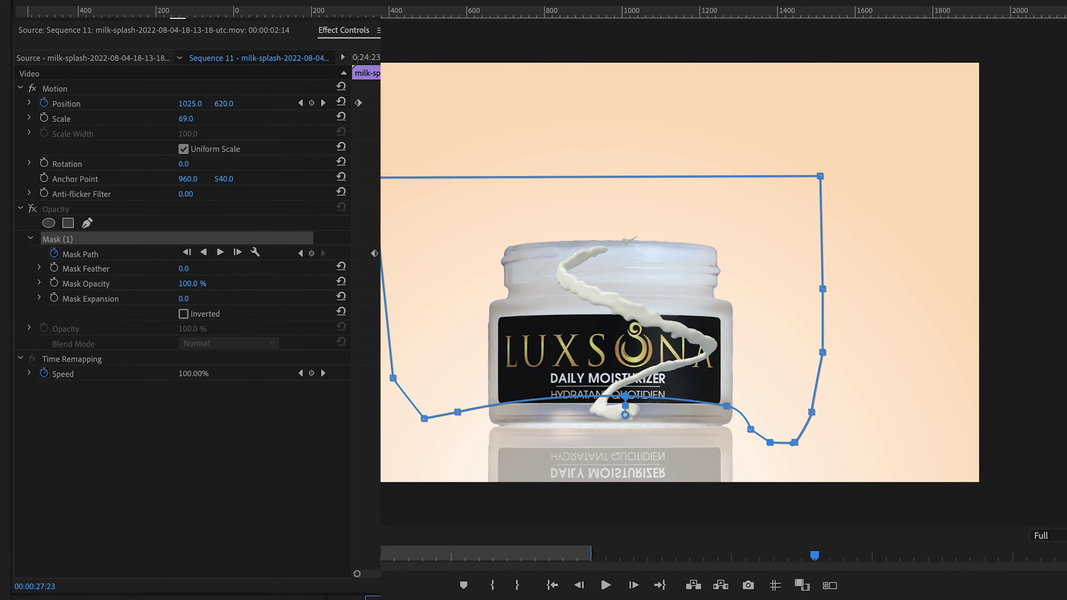
key("Right")
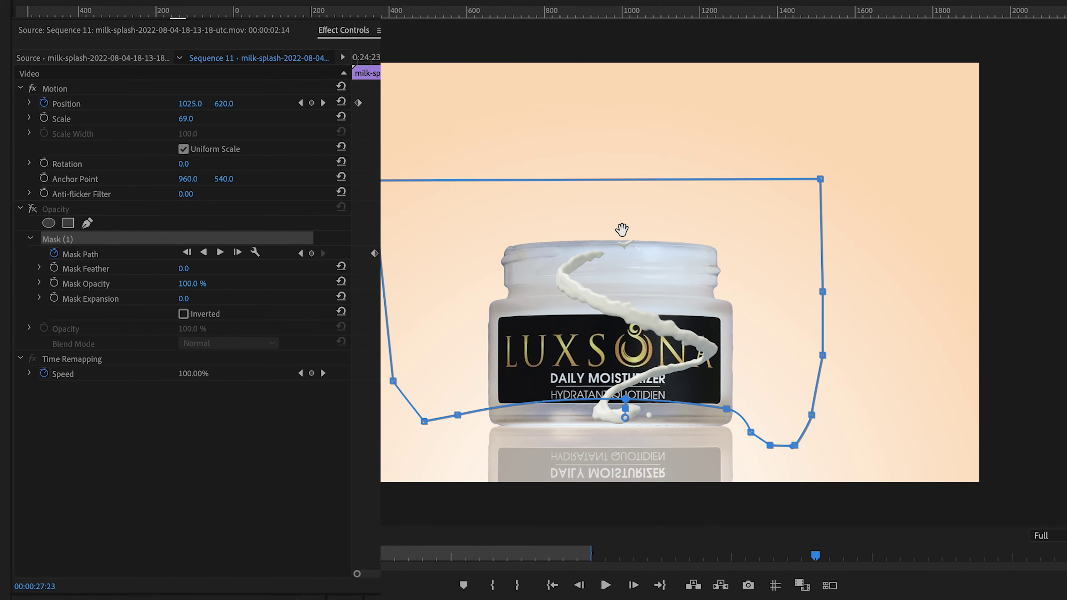
left_click(621, 354)
left_click_drag(619, 364, 621, 210)
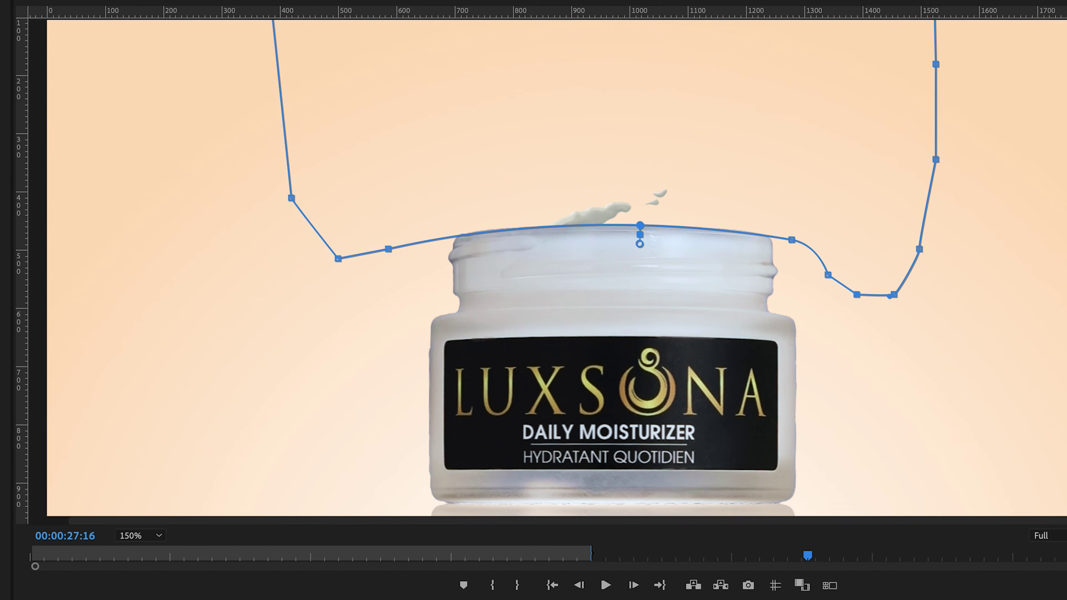
Step: Step back through the milk splash frames to 00:00:27:13 to check the mask's lower edge against the jar's rim
key("Left")
key("Left")
key("Left")
key("Left")
key("Left")
key("Left")
key("Left")
key("Left")
key("Left")
key("Left")
key("Left")
key("Left")
key("Left")
key("Left")
key("Left")
key("Left")
key("Left")
key("Left")
key("Left")
key("Left")
key("Left")
key("Left")
key("Left")
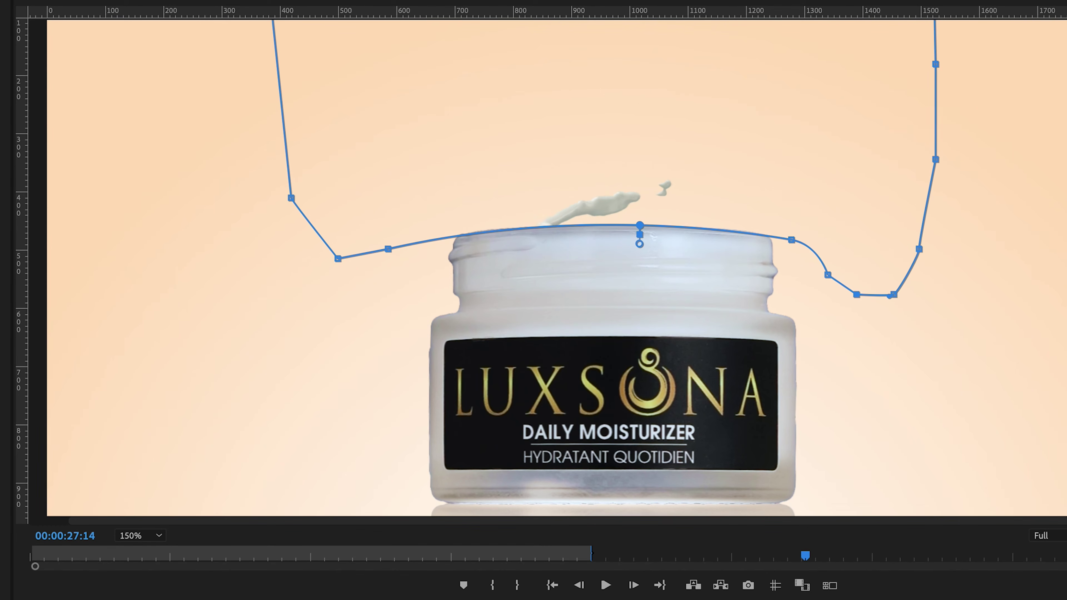
key("space")
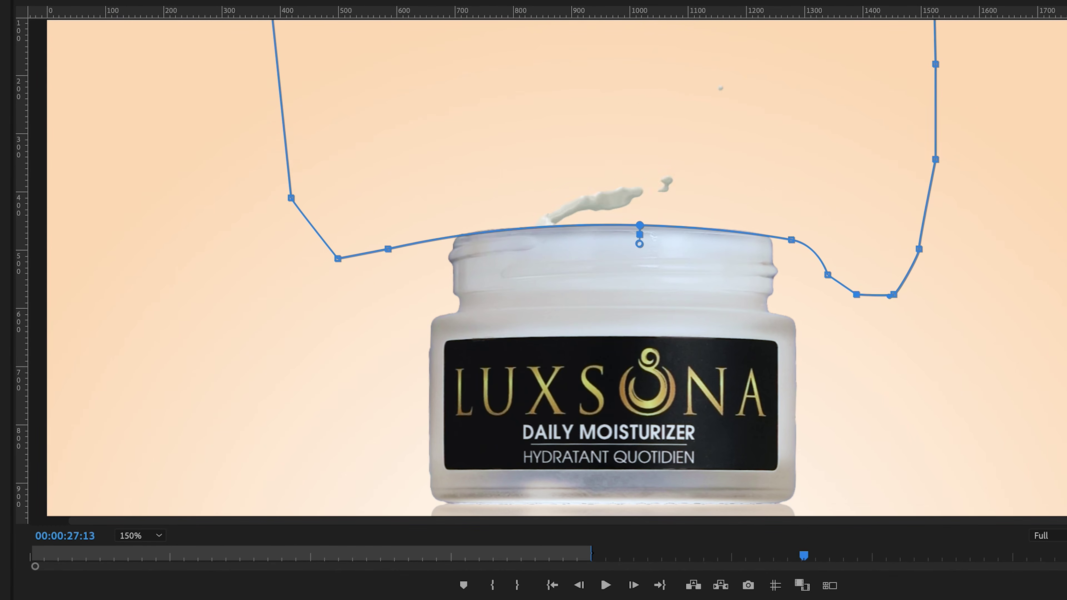
mouse_move(810, 556)
left_mouse_down()
mouse_move(771, 555)
mouse_move(804, 556)
left_mouse_up()
left_click(139, 535)
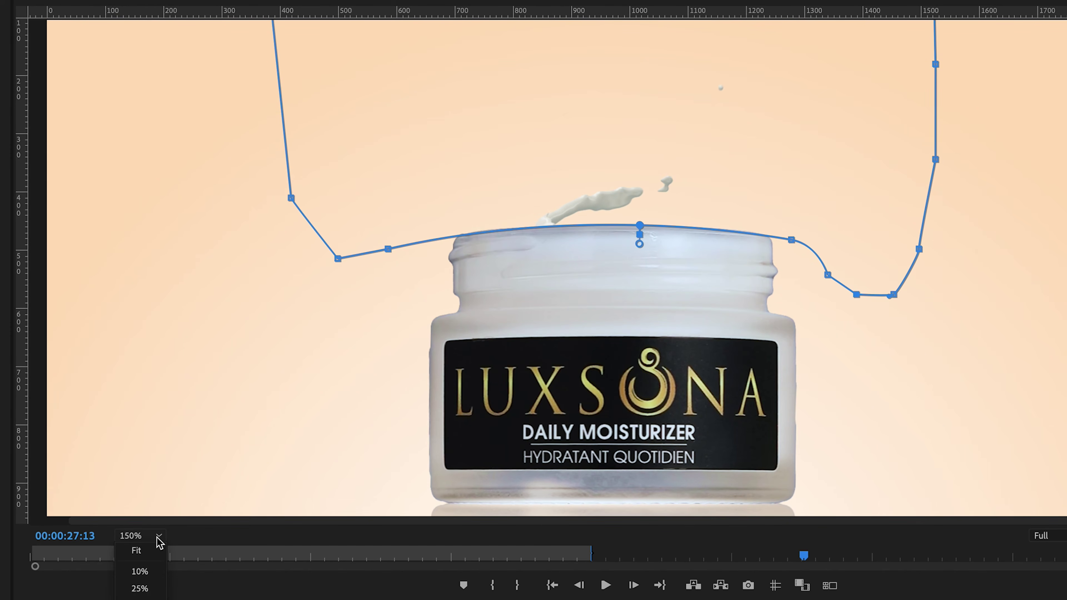
left_click(133, 587)
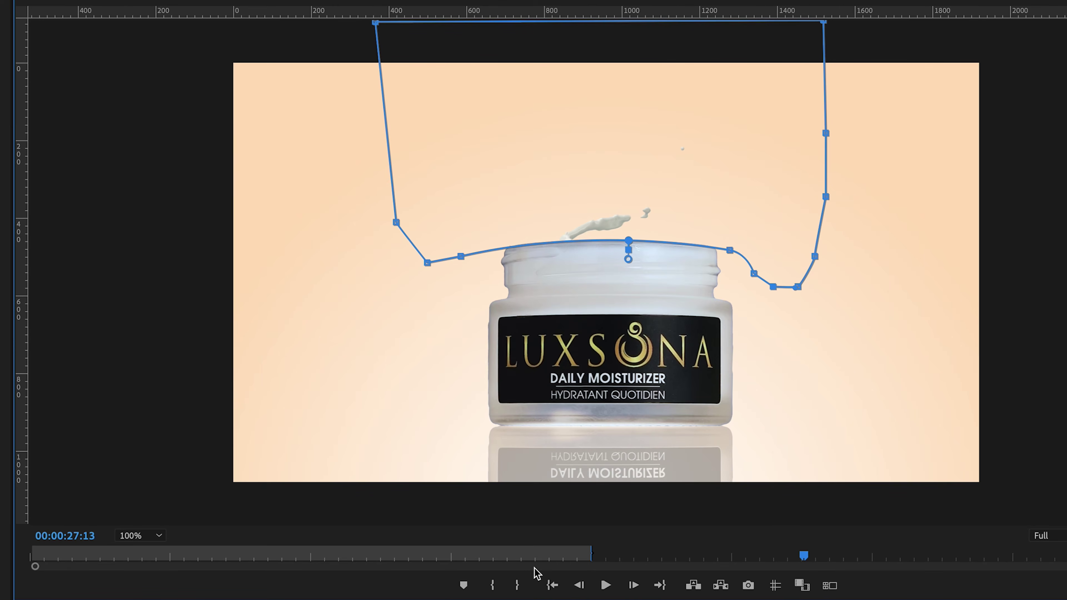